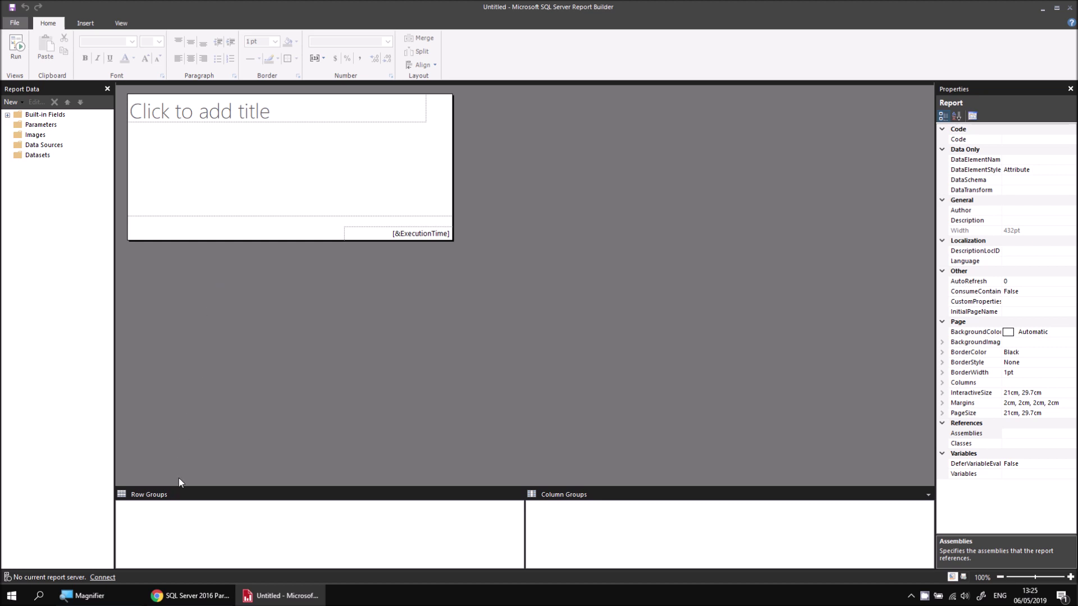
Check the YouTube tutorial video, then return to the report in Report Builder.
click(191, 596)
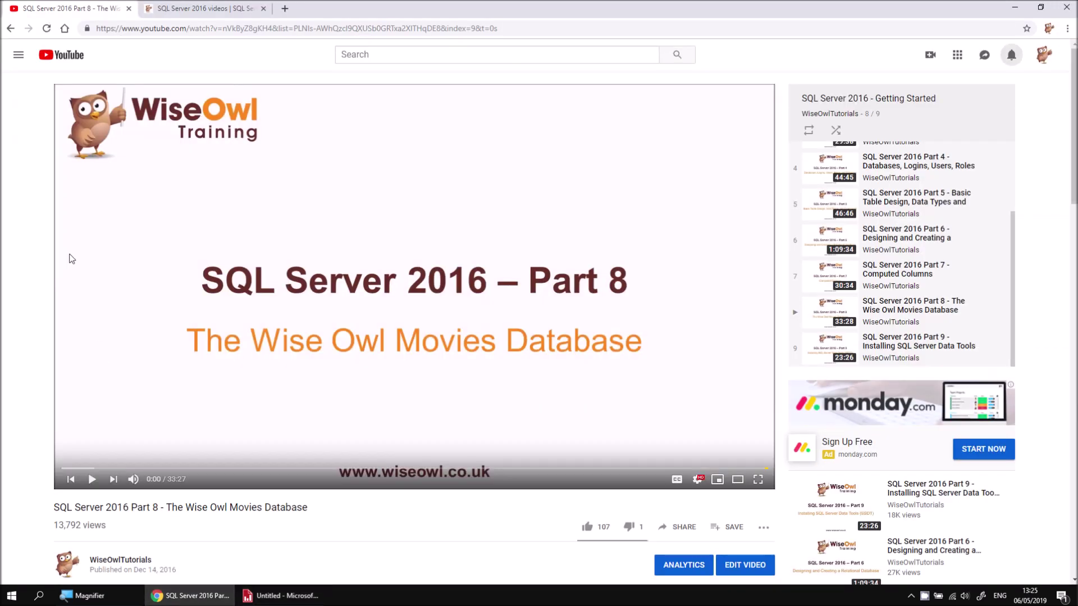
scroll(18, 311, down, 1)
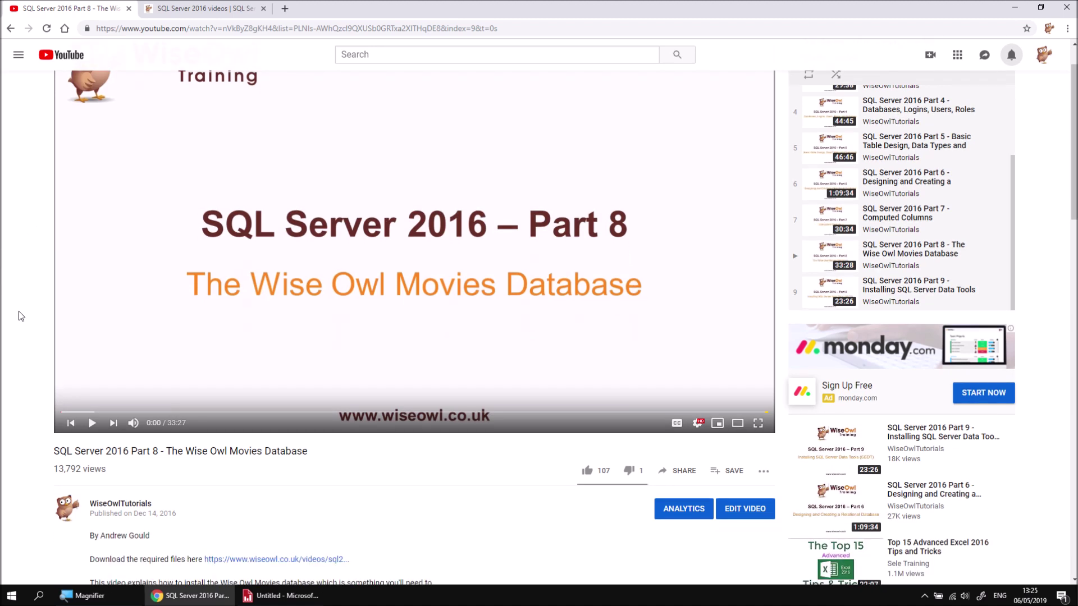
scroll(19, 311, down, 1)
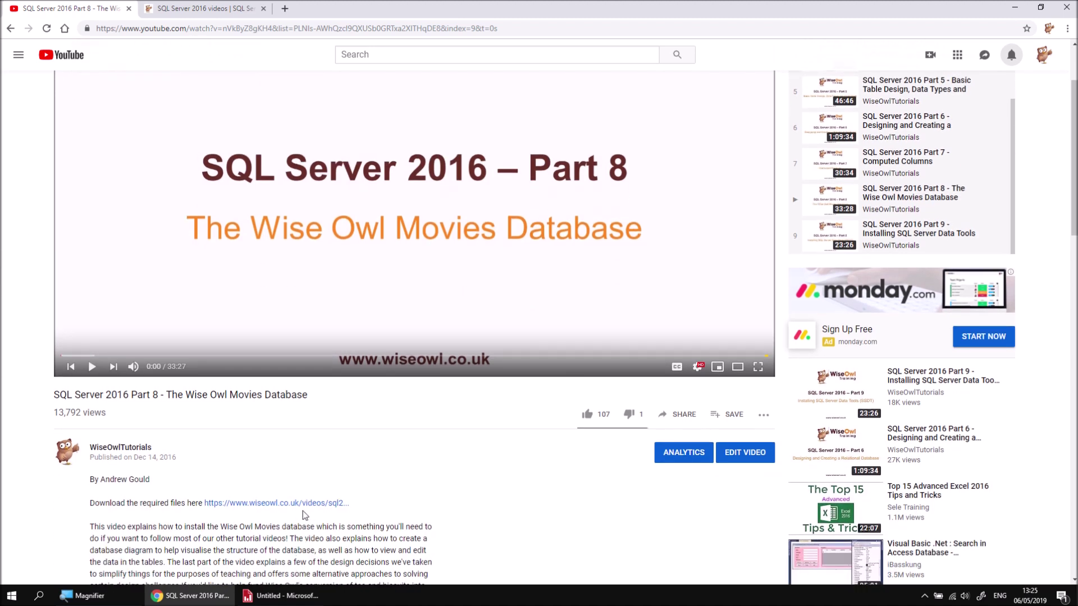
scroll(28, 235, up, 2)
click(296, 598)
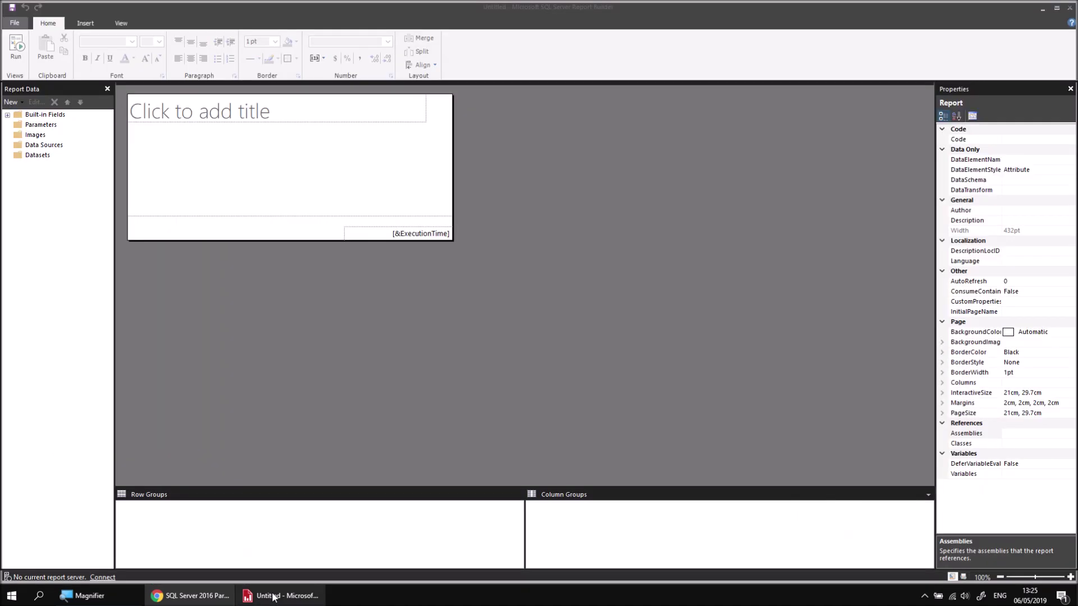
Add a new data source named Movies that uses an embedded connection.
right_click(56, 147)
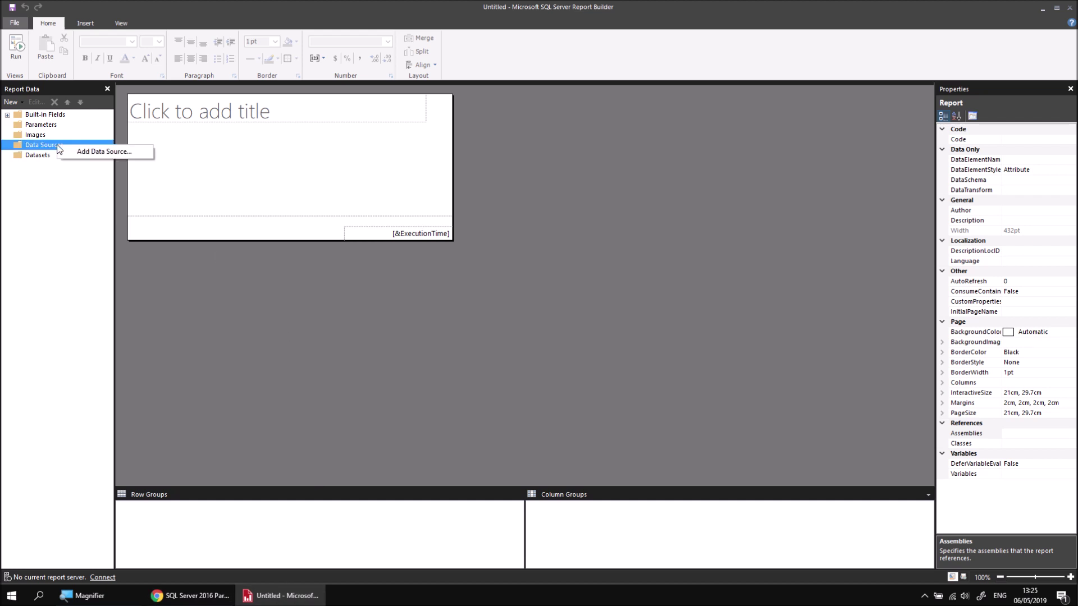
click(87, 152)
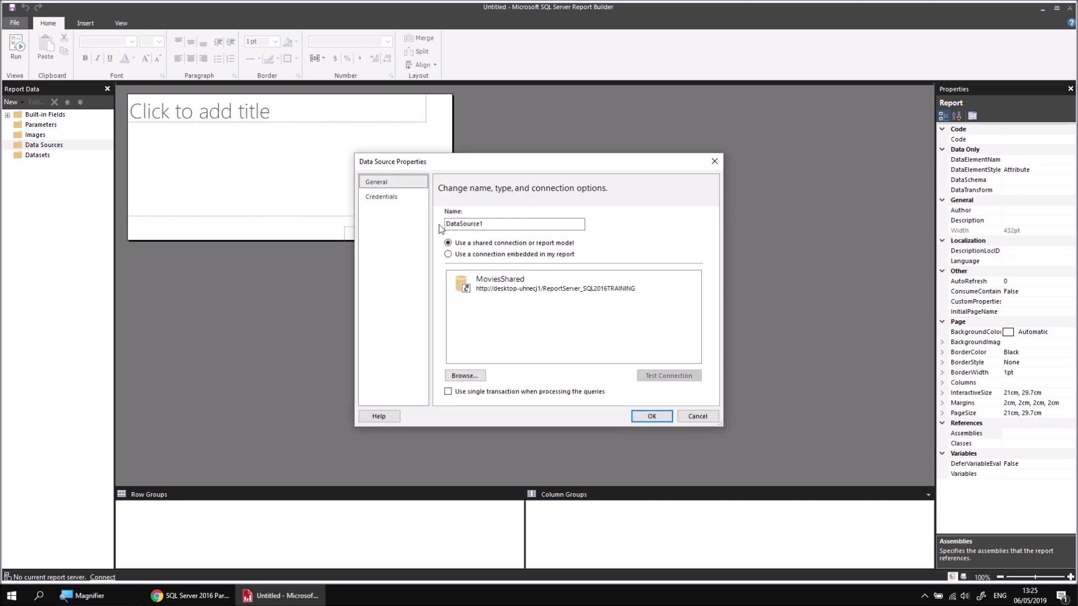
click(515, 275)
double_click(477, 224)
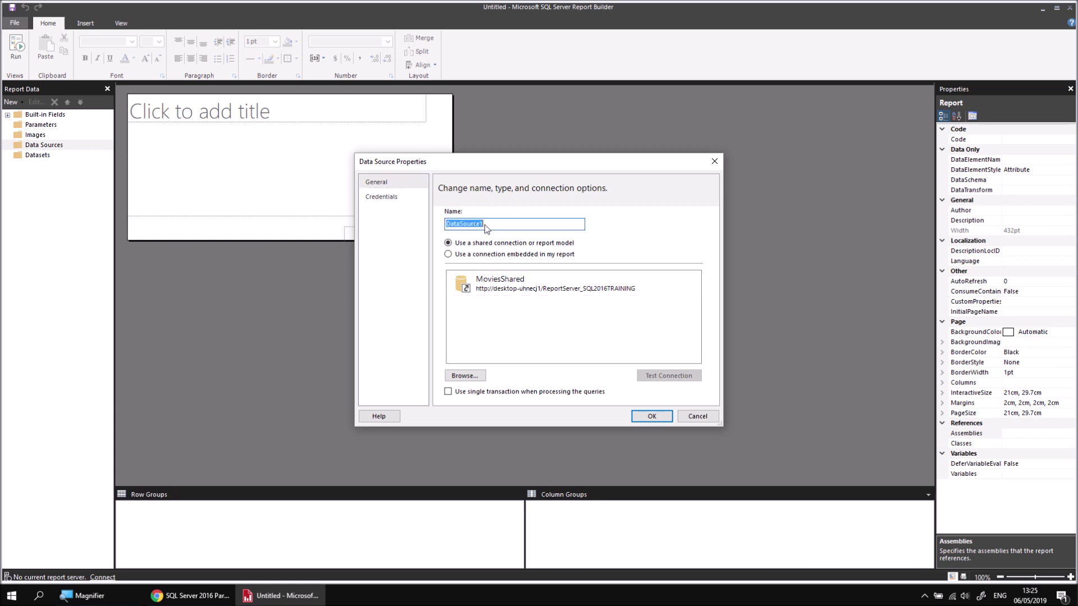
text(Movies)
click(500, 257)
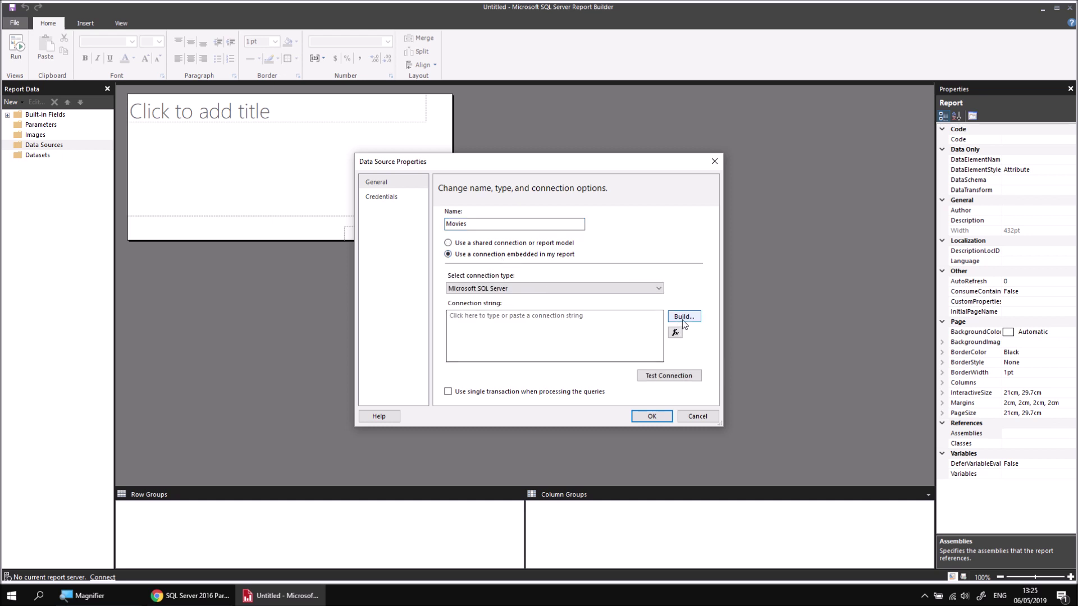
Build its connection to server .\sql2016training with the Movies database and confirm.
click(684, 318)
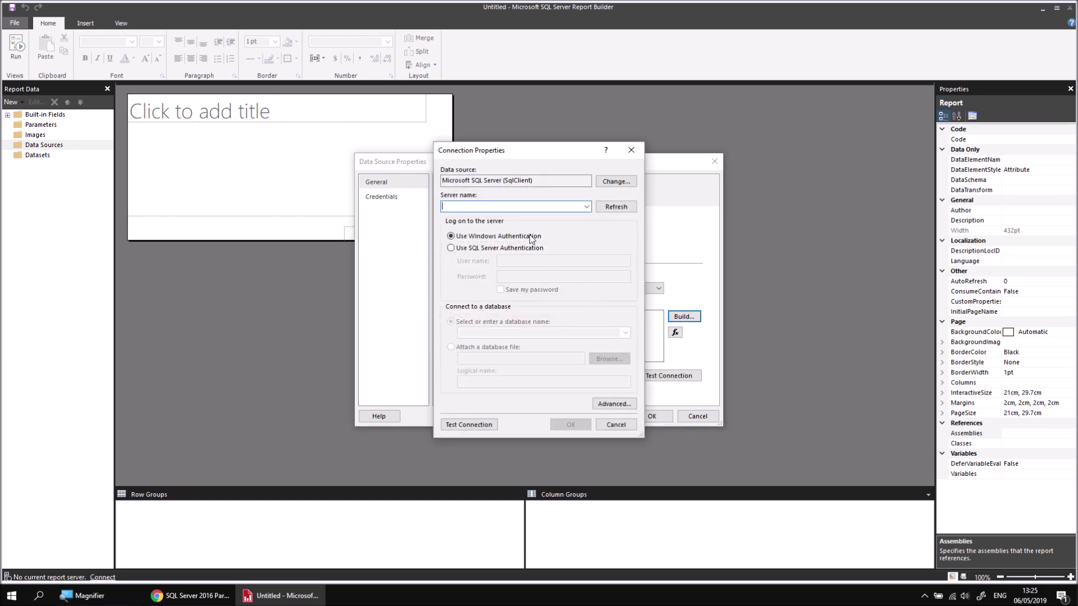
text(.\)
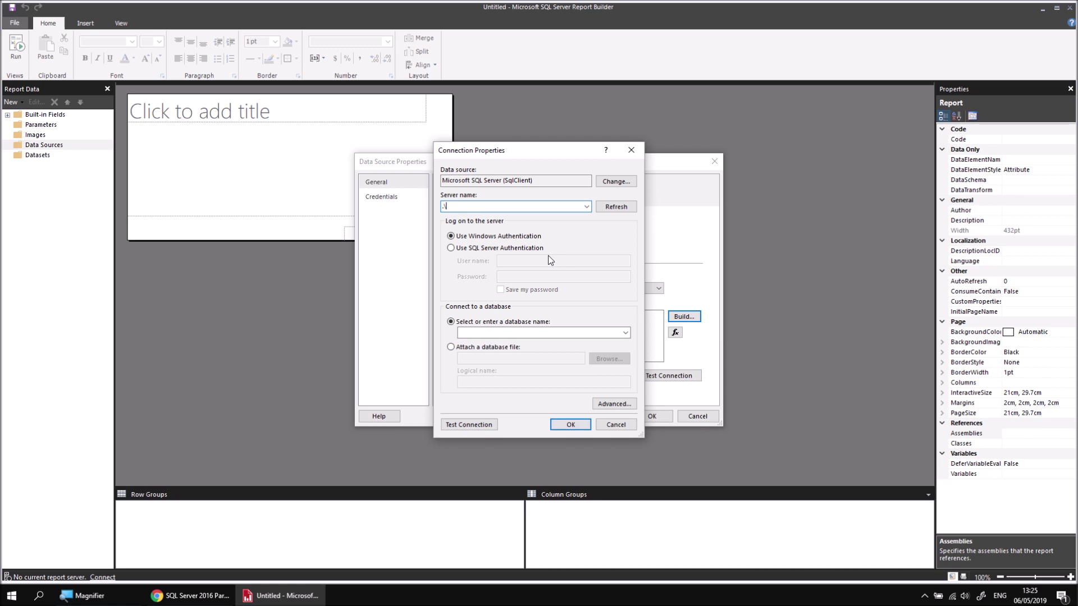
text(sql2016training)
click(624, 333)
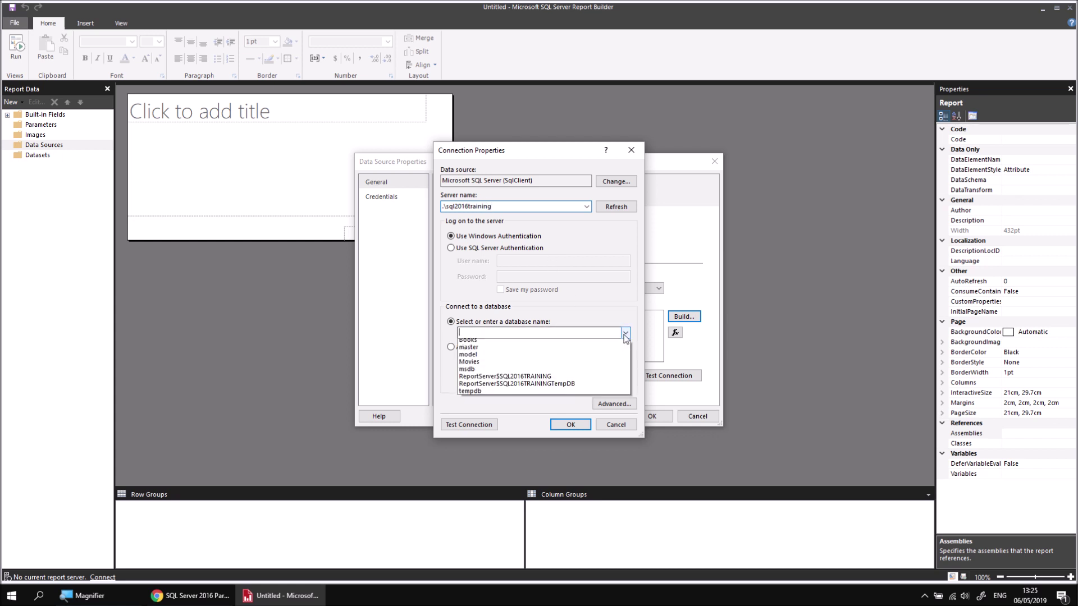
click(497, 365)
click(571, 425)
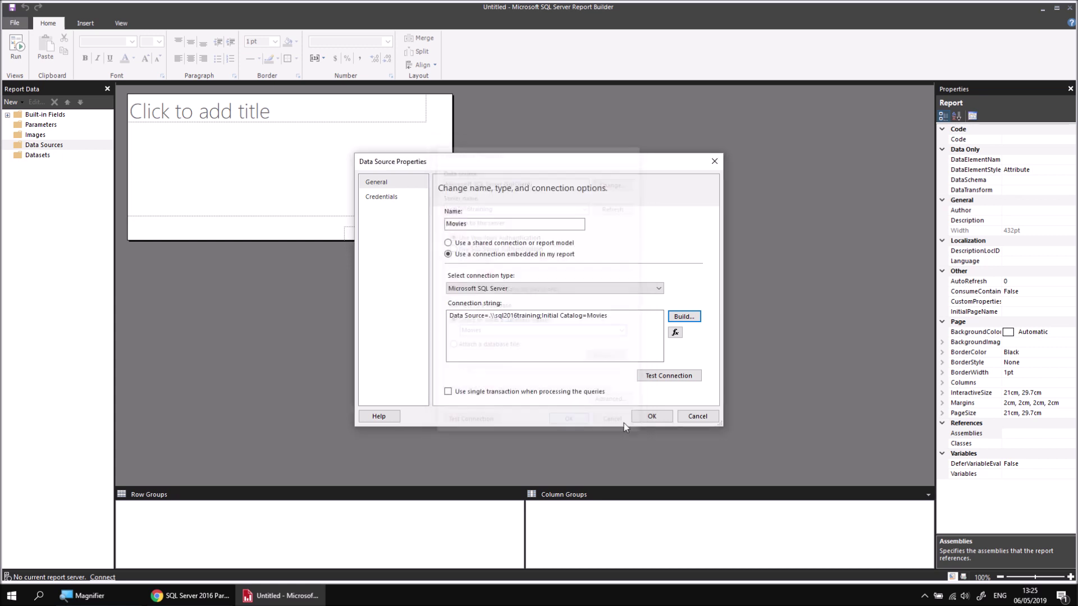
click(652, 416)
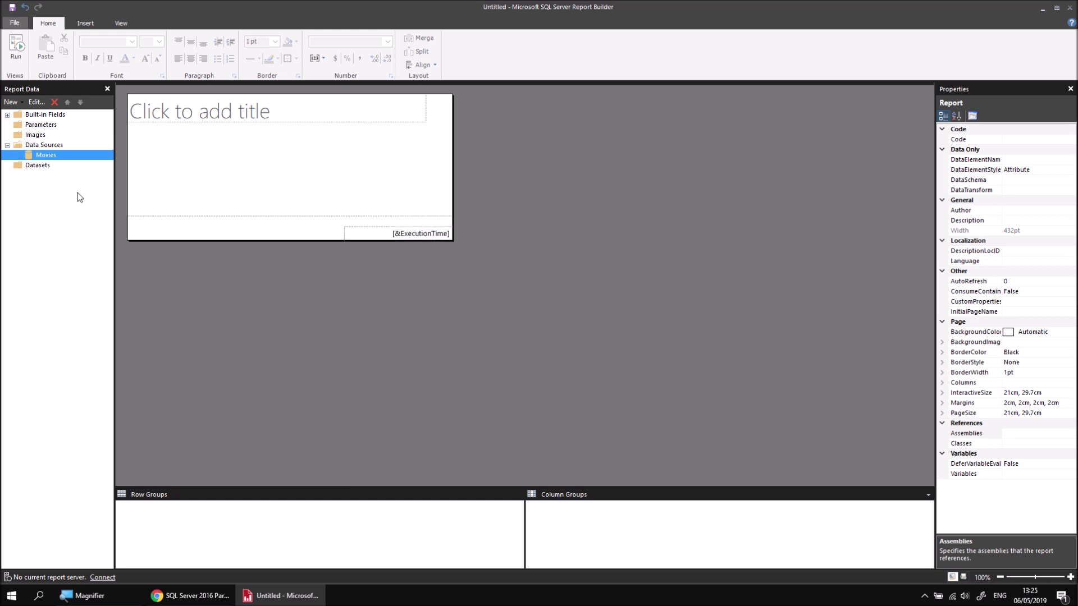
Add a new dataset named Films based on the Movies data source.
right_click(58, 156)
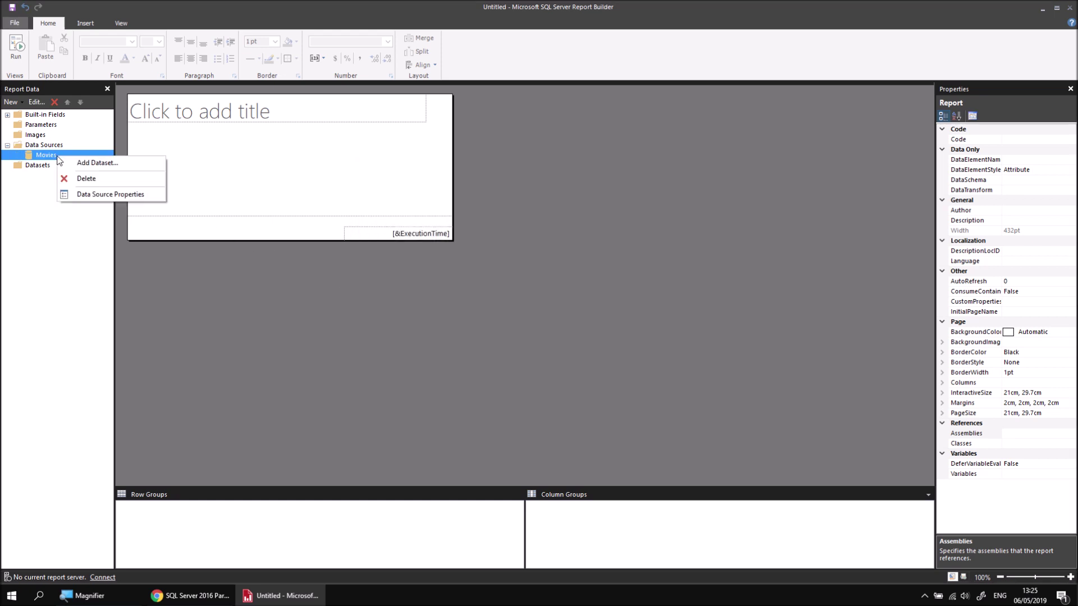
click(93, 163)
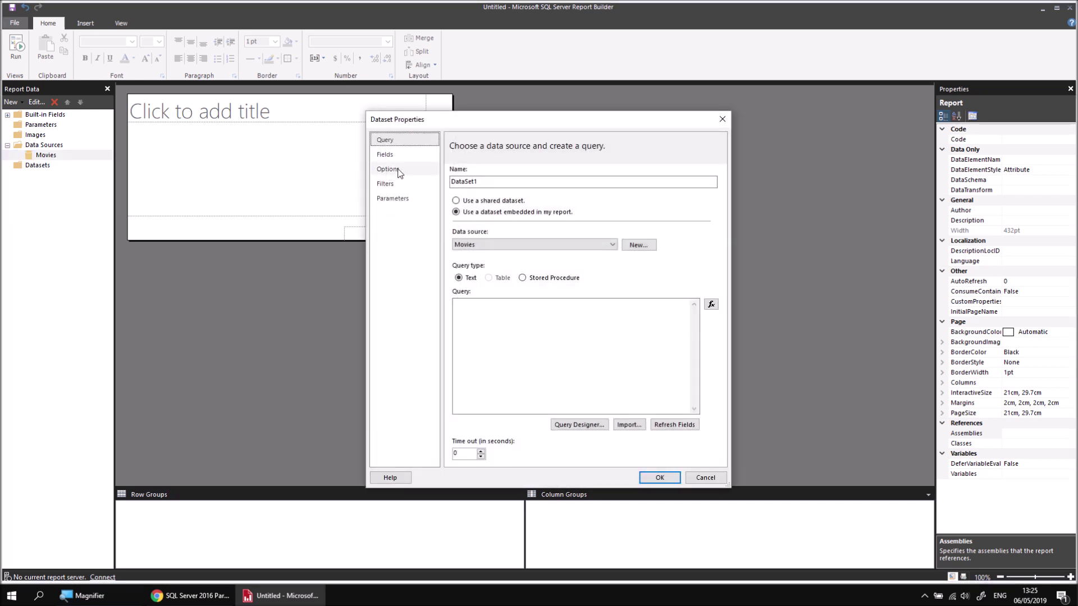
double_click(463, 183)
text(Films)
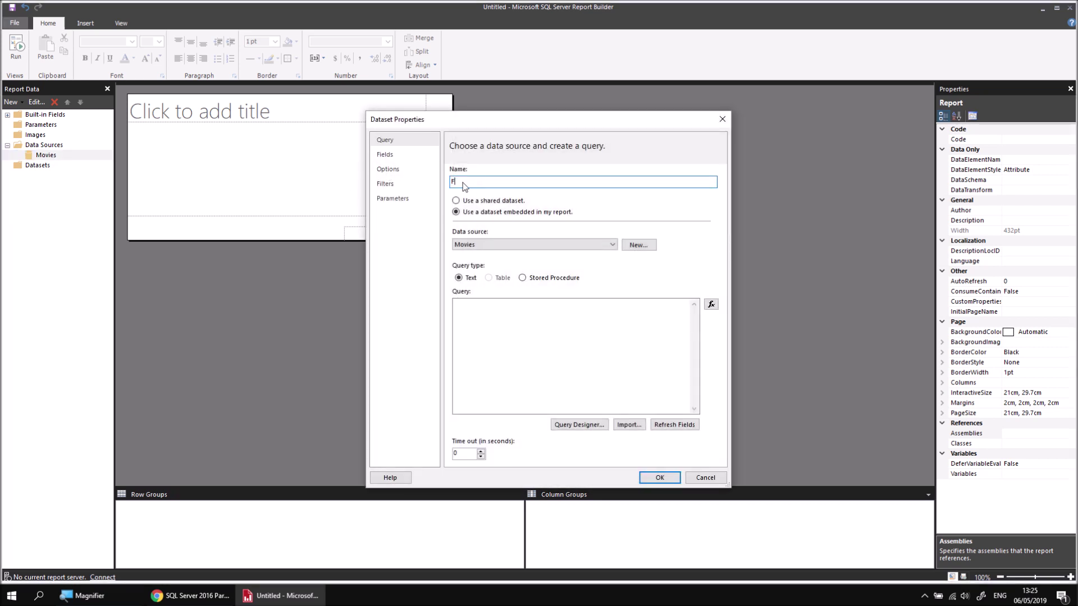
Query Title, ReleaseDate, RunTimeMinutes and OscarWins from the Film table and confirm.
click(581, 427)
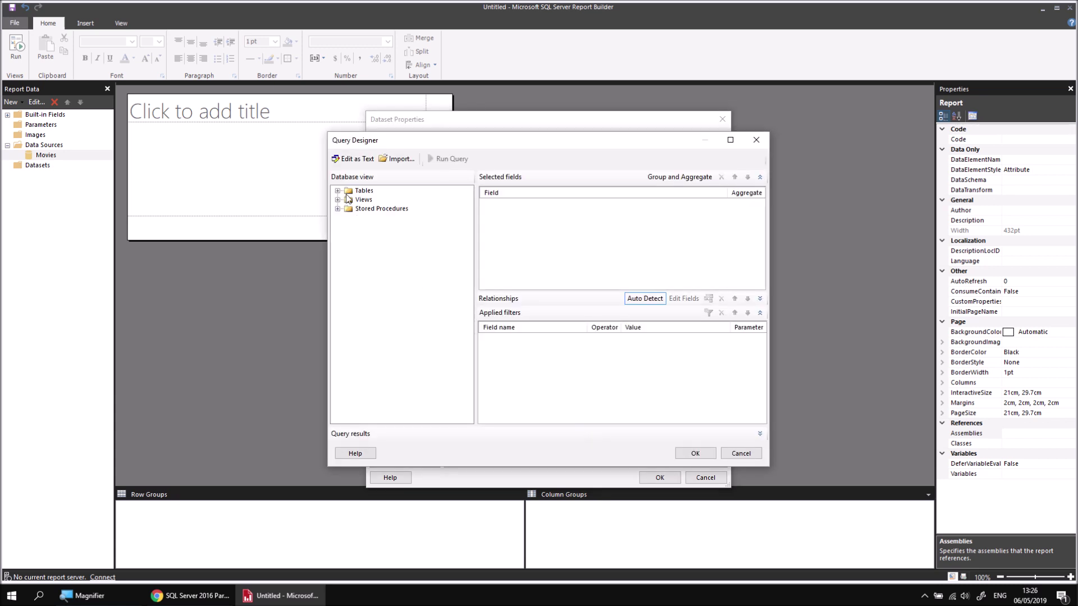
click(338, 191)
click(348, 235)
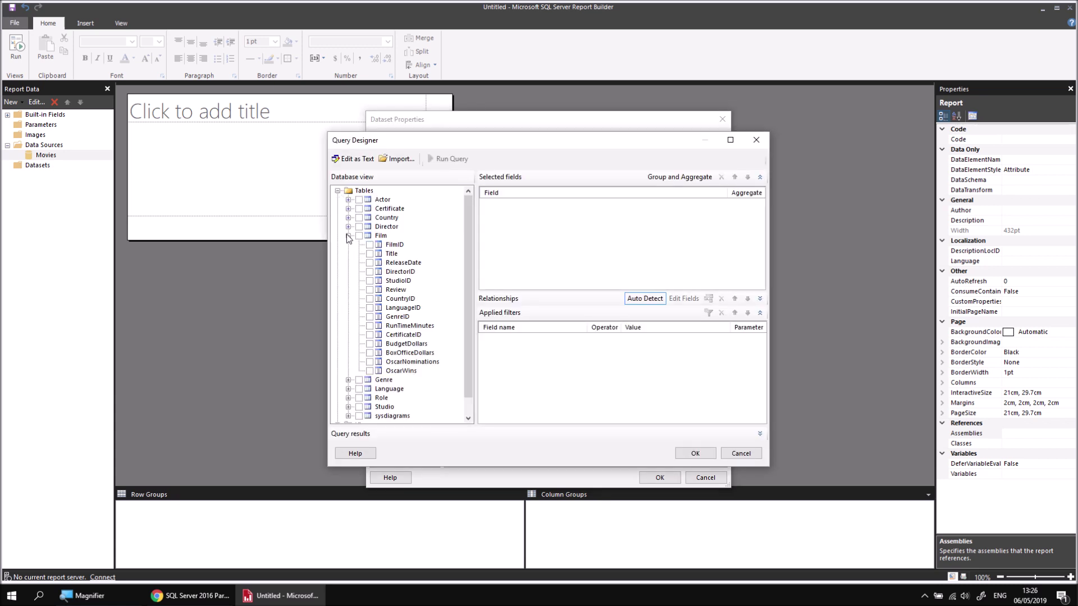
click(369, 254)
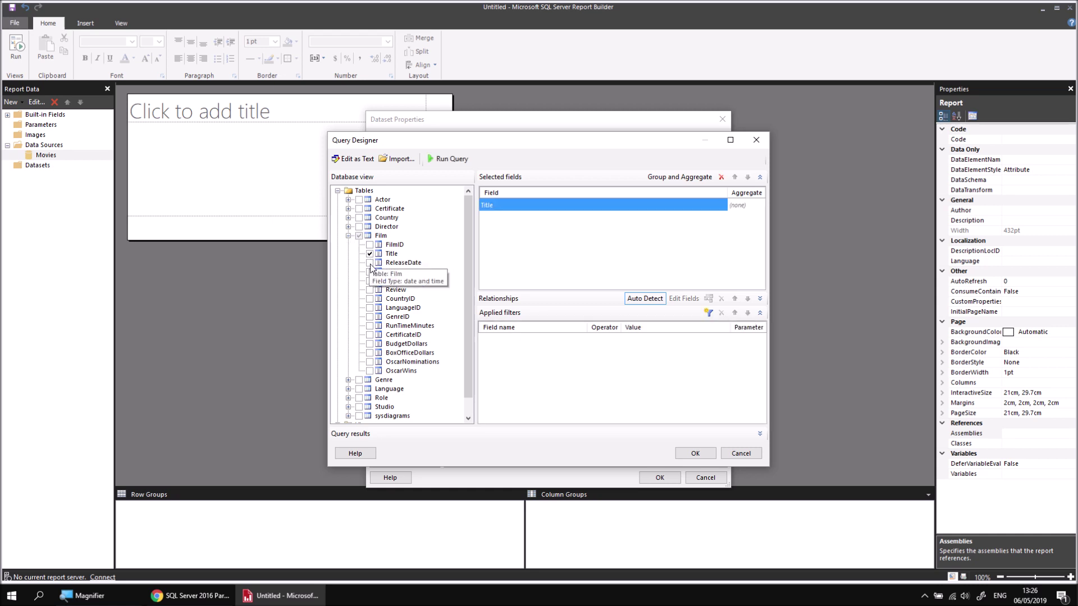
click(370, 262)
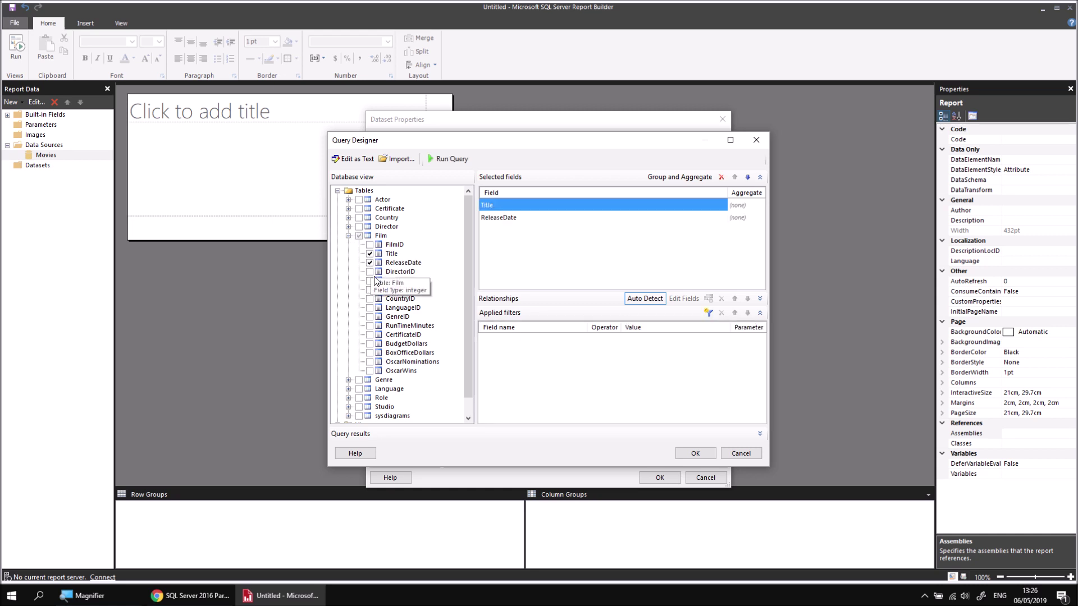
click(370, 325)
click(370, 371)
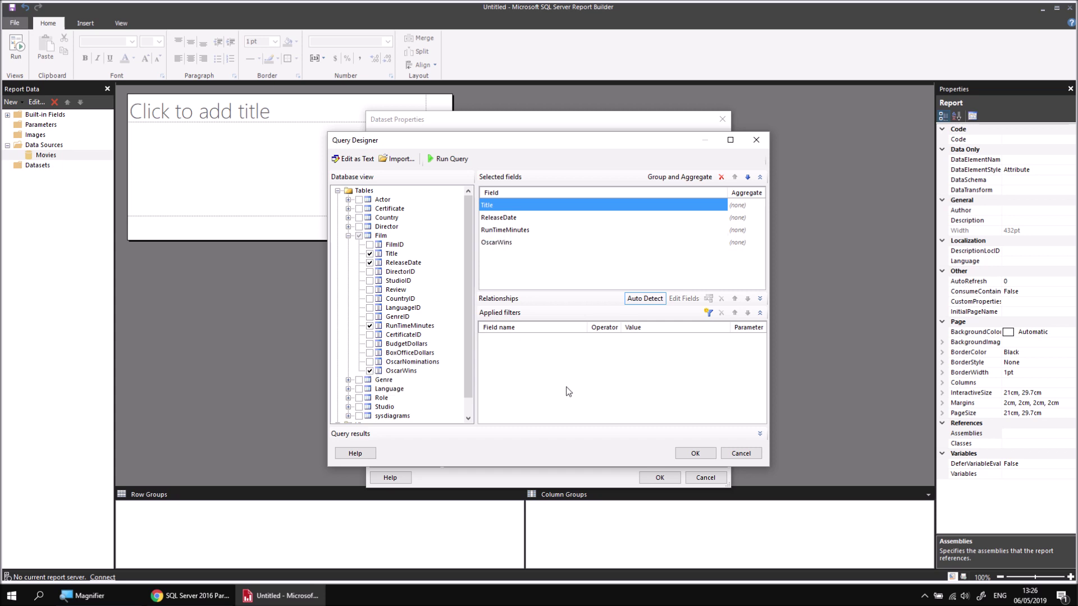
click(694, 452)
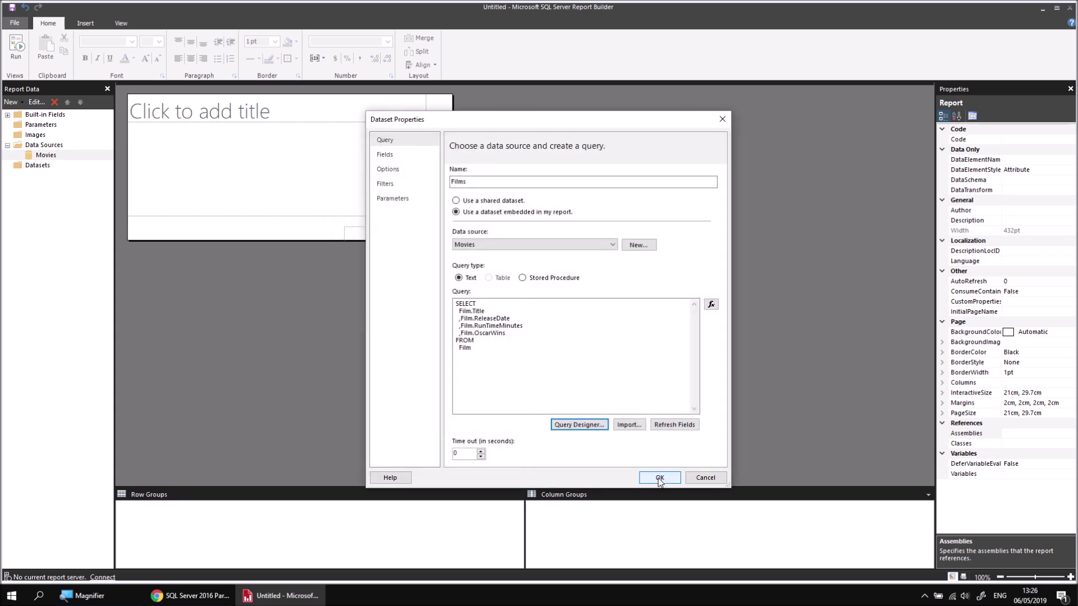
click(660, 477)
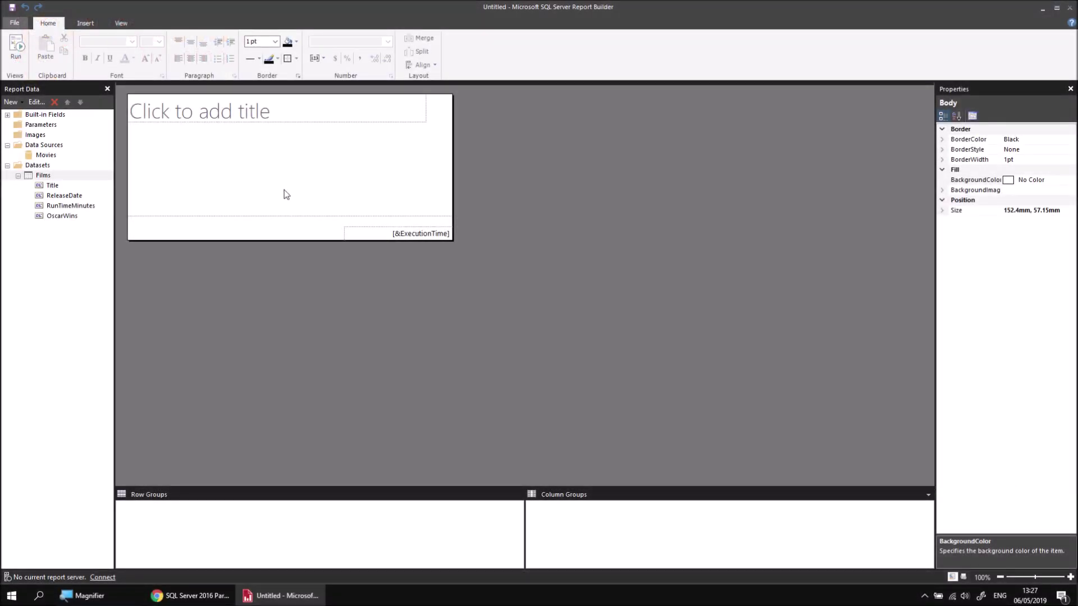
Delete the report title box and insert a table at the body's top-left corner.
right_click(320, 111)
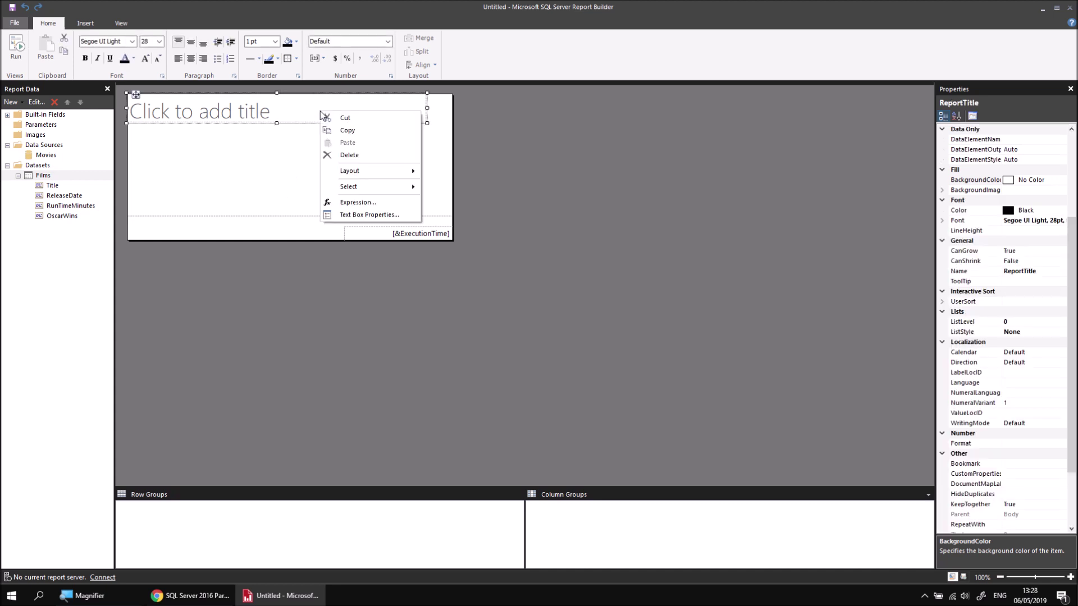
click(337, 154)
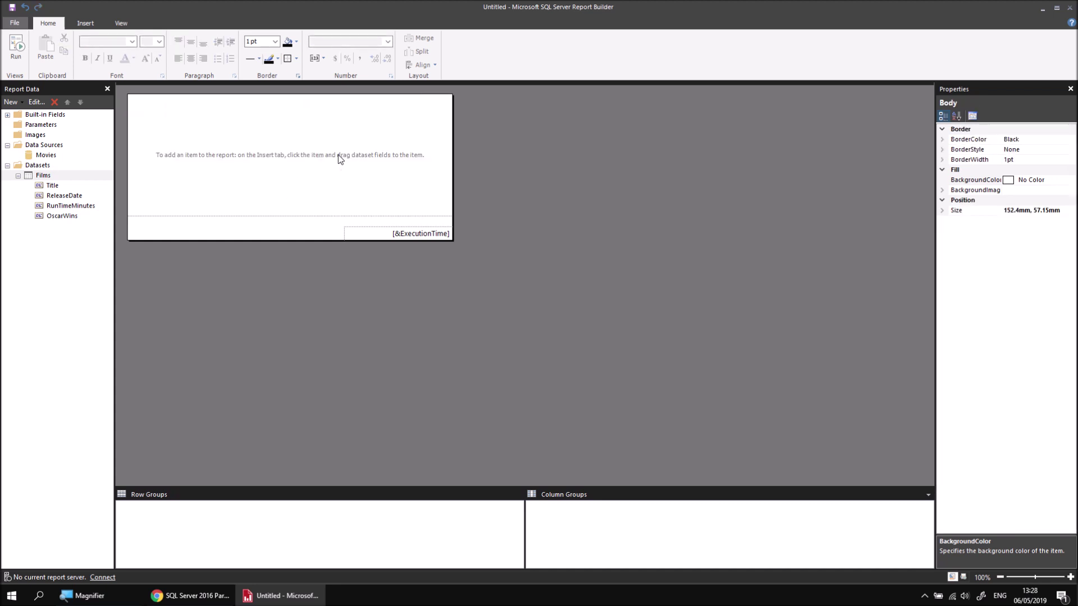
right_click(133, 101)
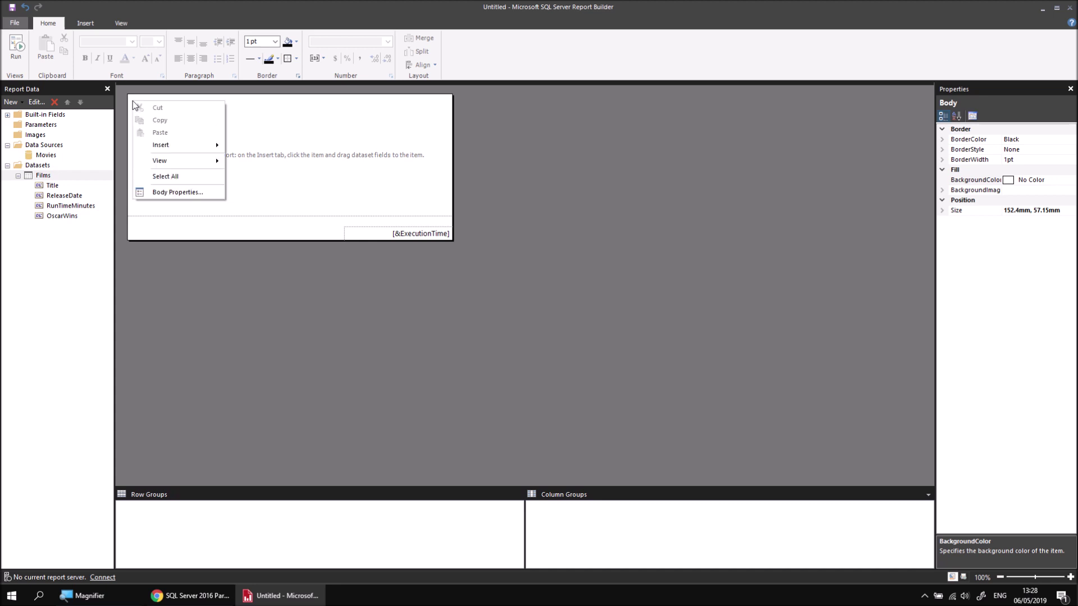
mouse_move(183, 147)
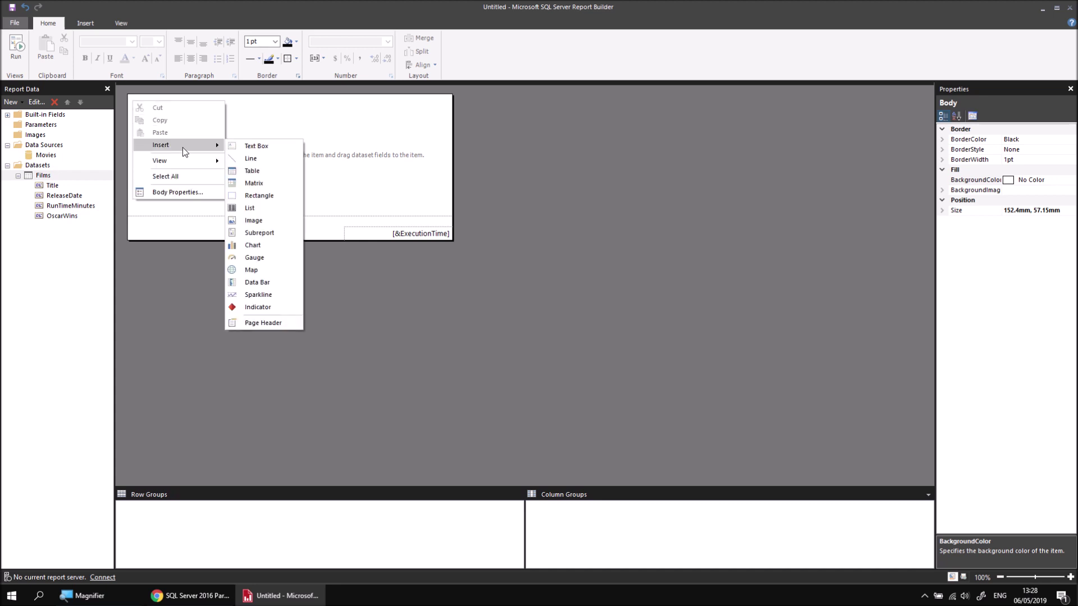
click(263, 171)
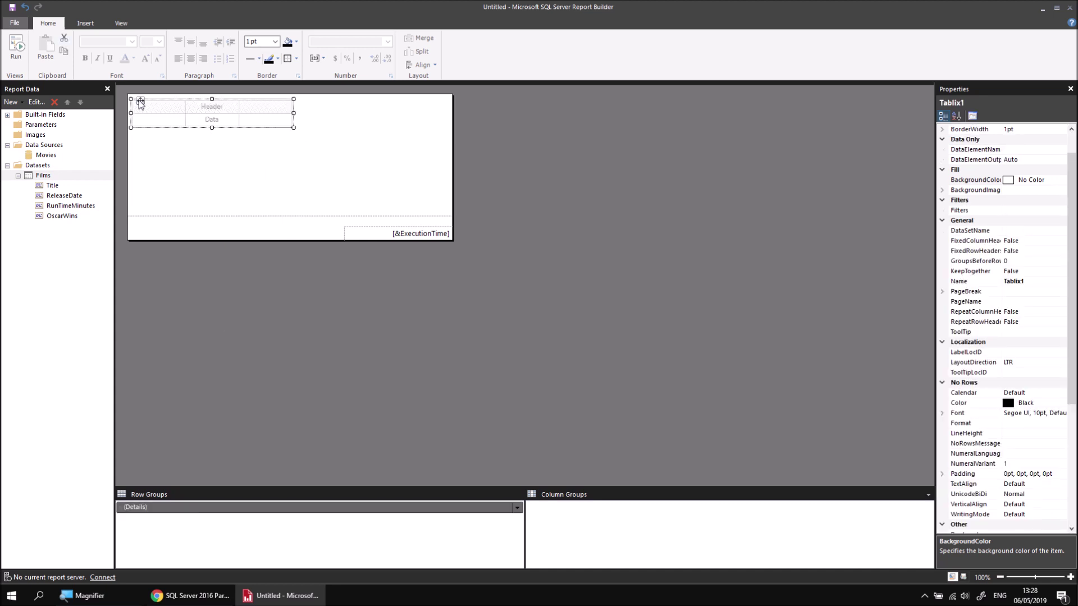
drag(140, 102, 136, 97)
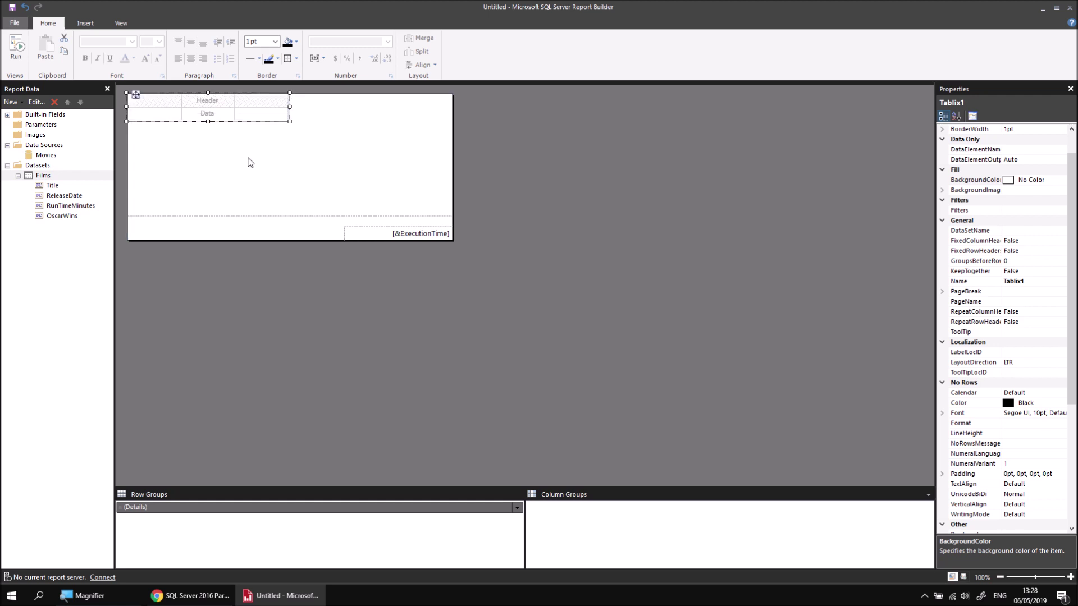
Bind the columns to Title, ReleaseDate and RunTimeMinutes, and add OscarWins as a fourth column.
click(178, 114)
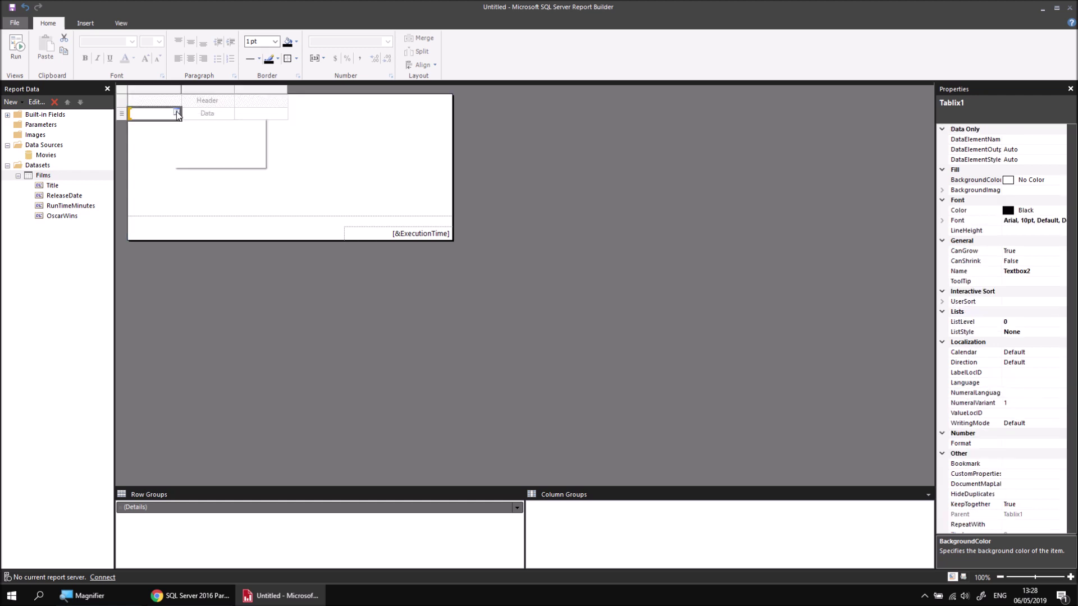
click(178, 114)
click(197, 124)
click(230, 114)
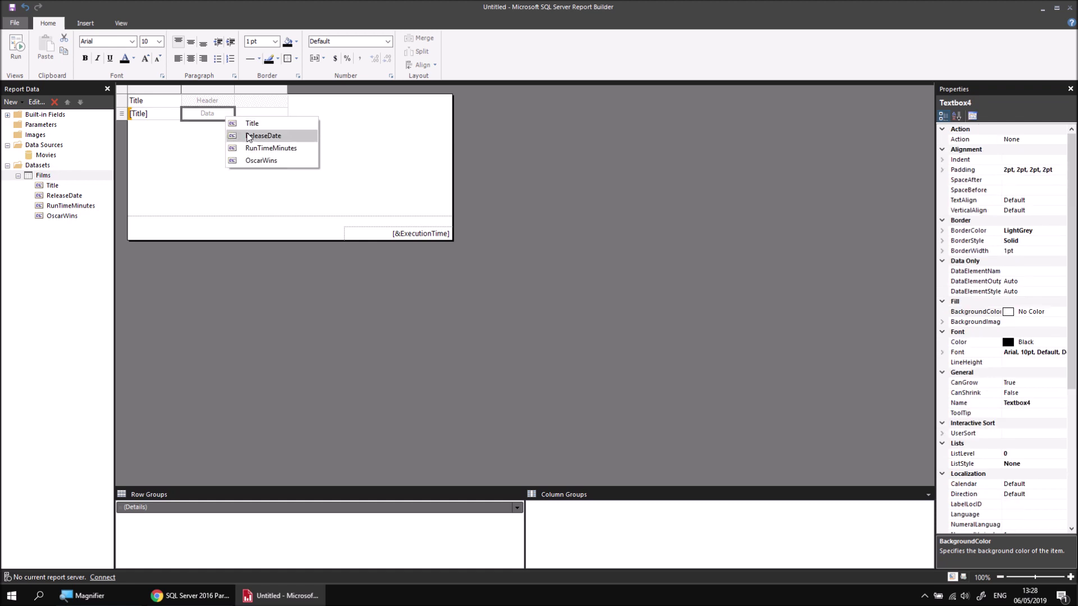
click(250, 136)
click(284, 114)
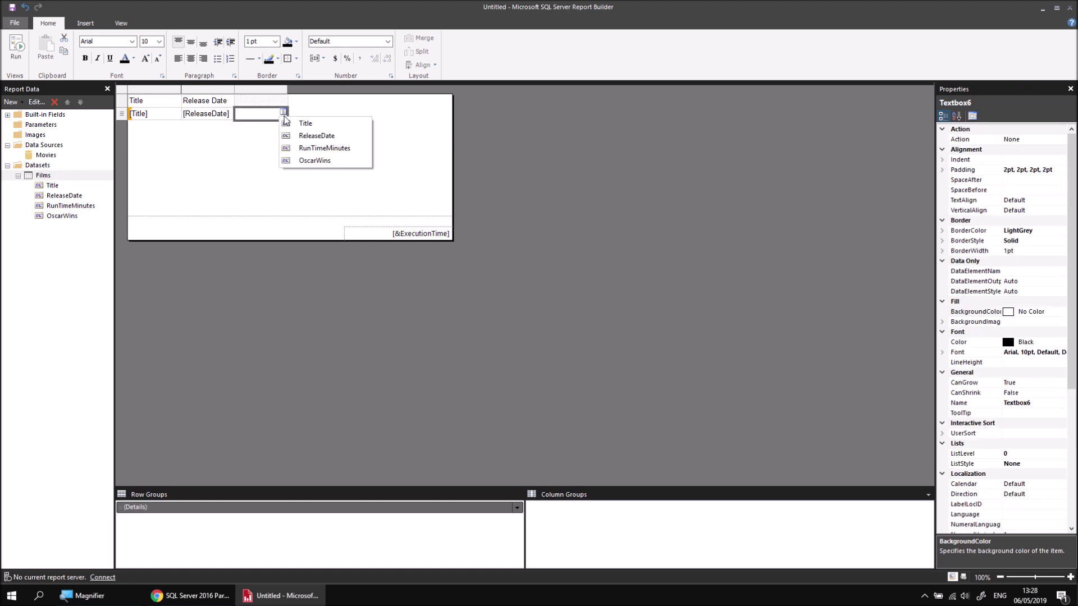
click(303, 147)
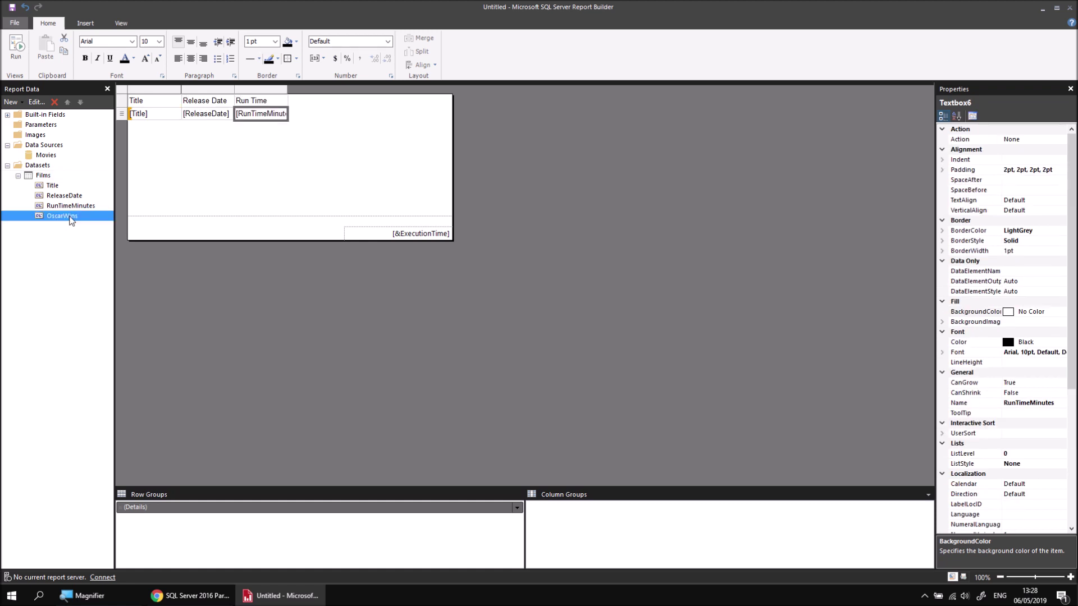
drag(73, 216, 276, 112)
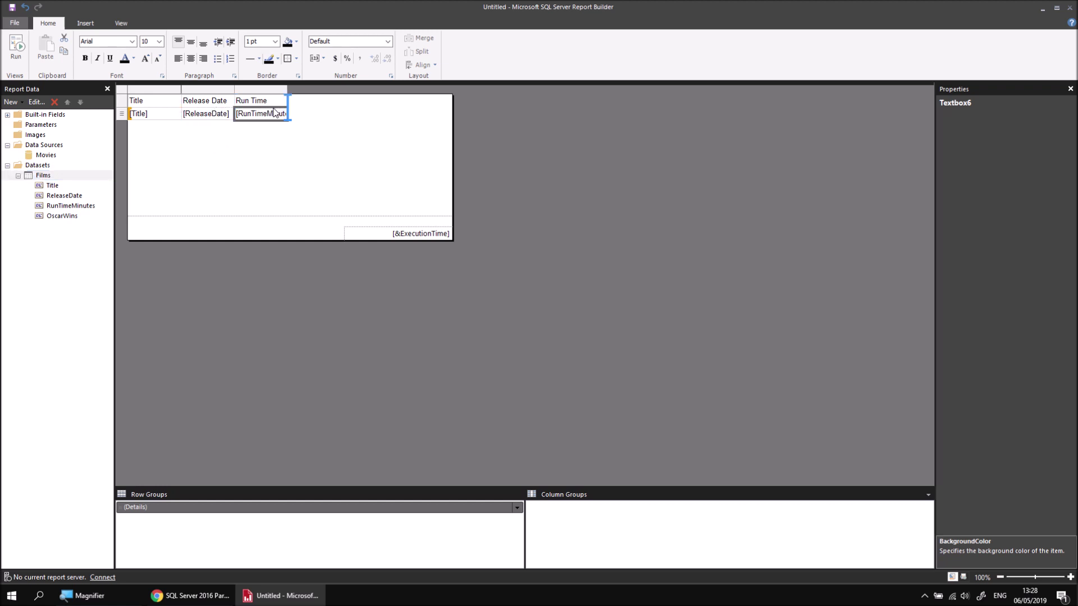
click(166, 102)
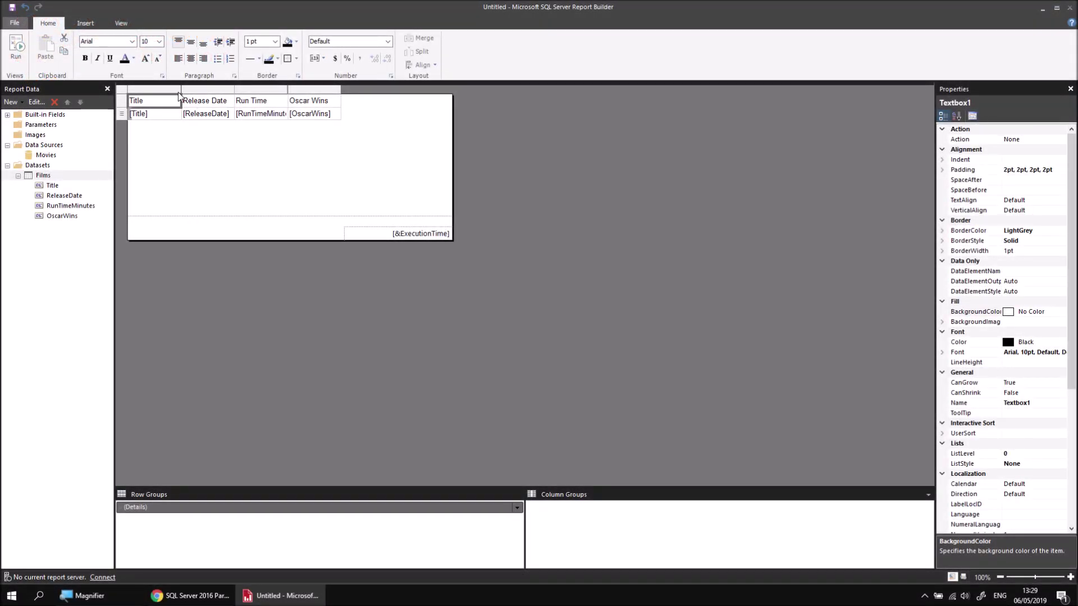
Widen the Title column, preview the report, and go back to design view.
drag(179, 88, 426, 90)
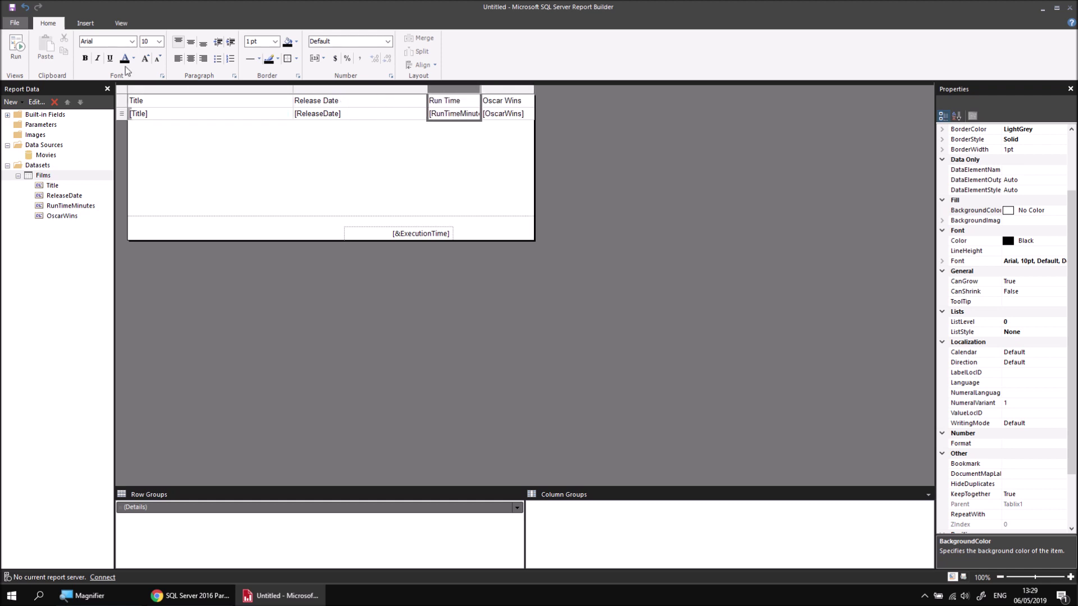
click(15, 49)
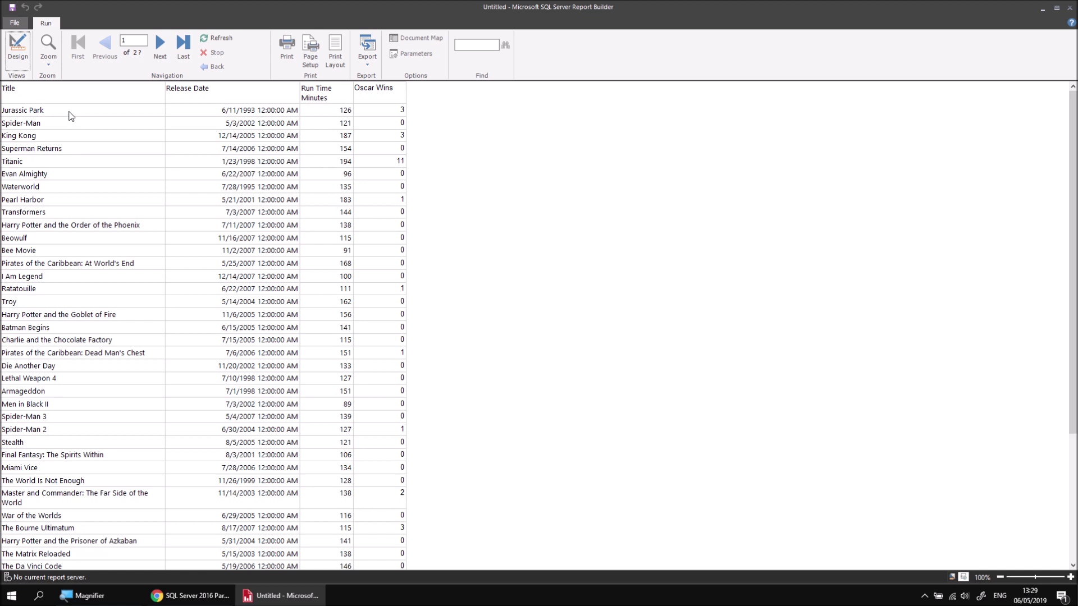
click(18, 58)
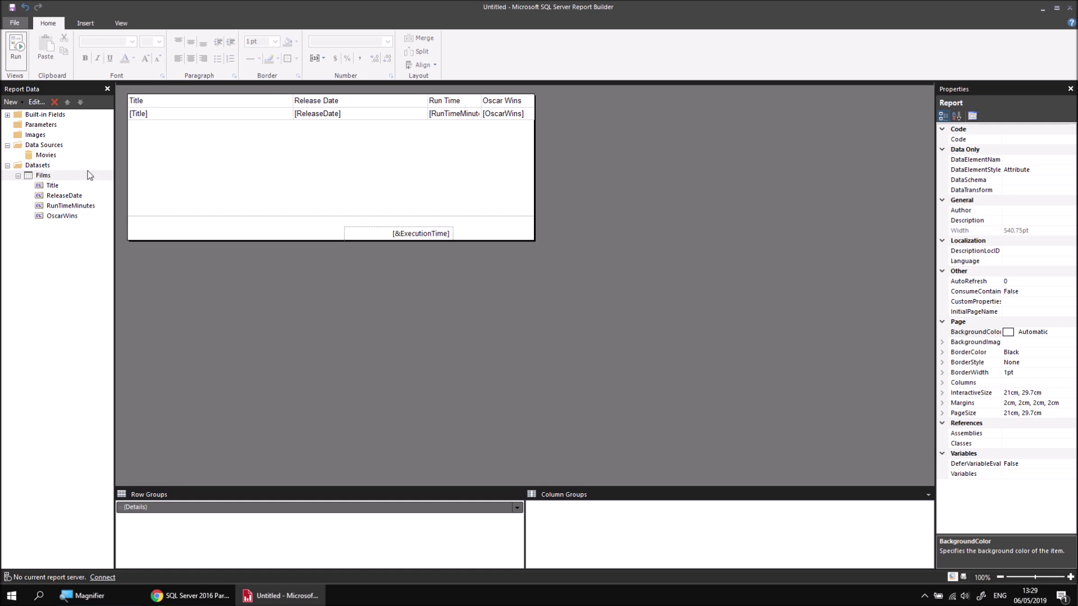
right_click(55, 178)
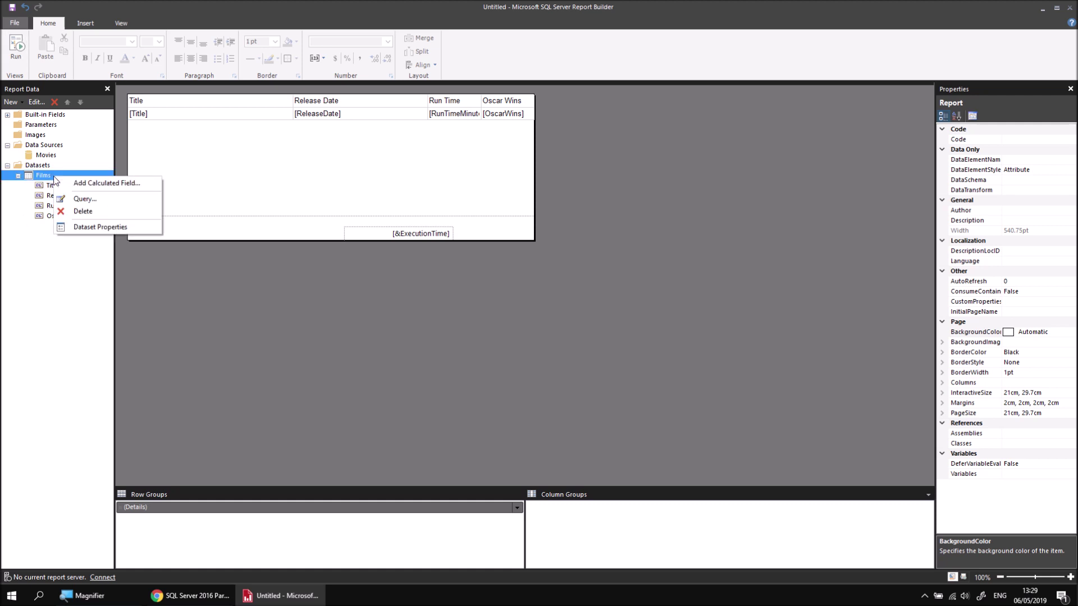
click(97, 200)
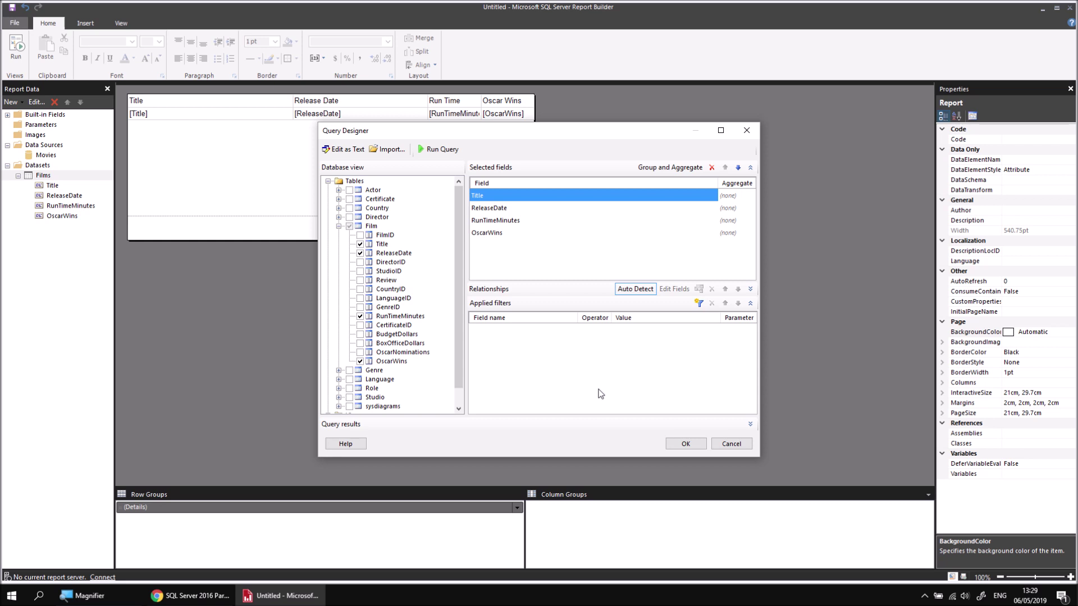
click(731, 444)
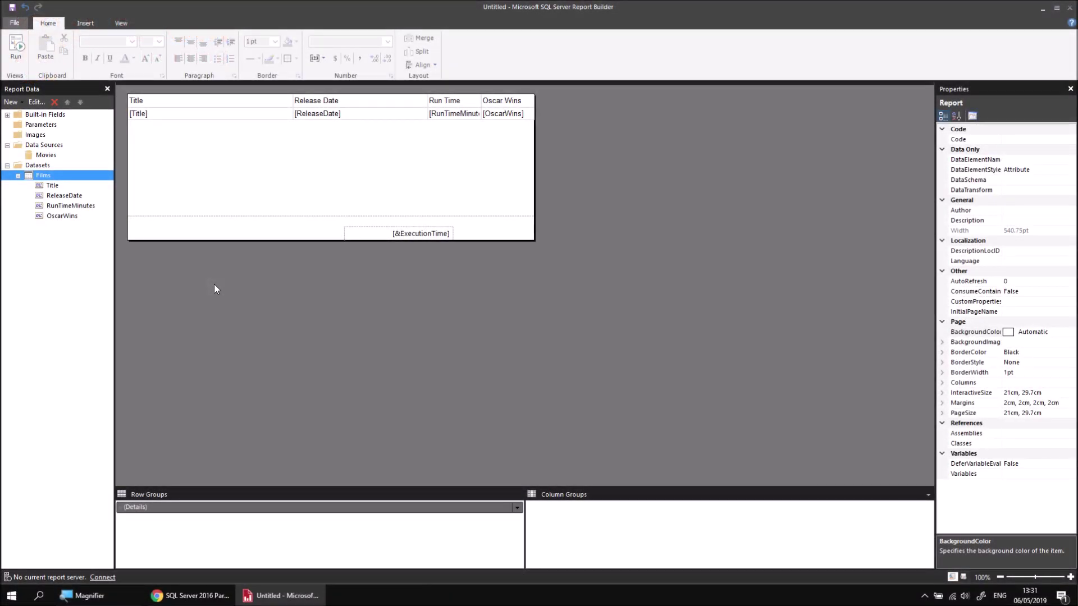
In the Films dataset properties, add an ORDER BY line after FROM Film.
right_click(49, 177)
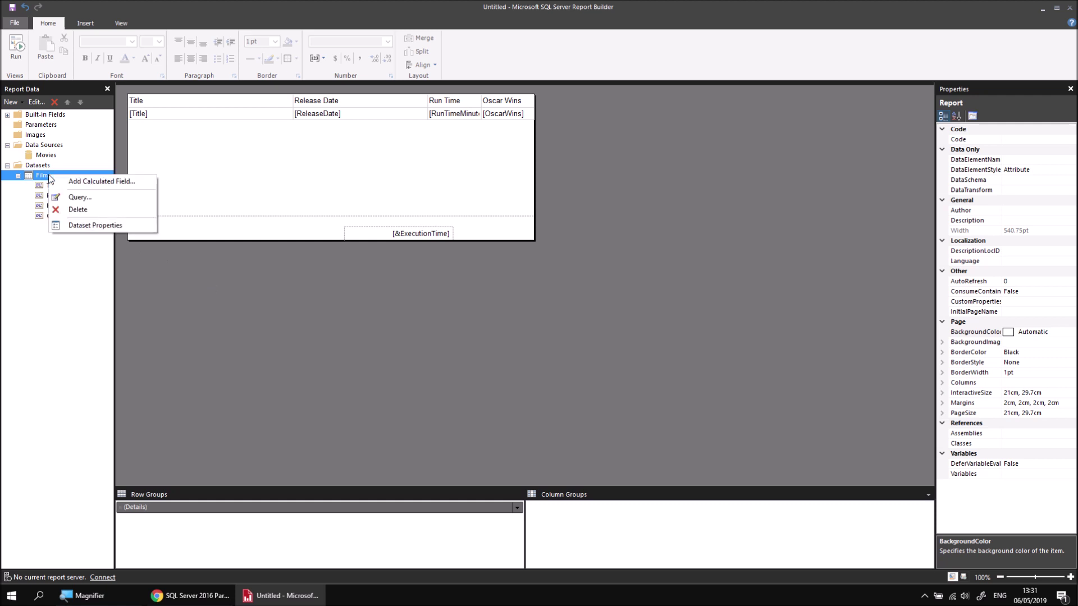
click(123, 225)
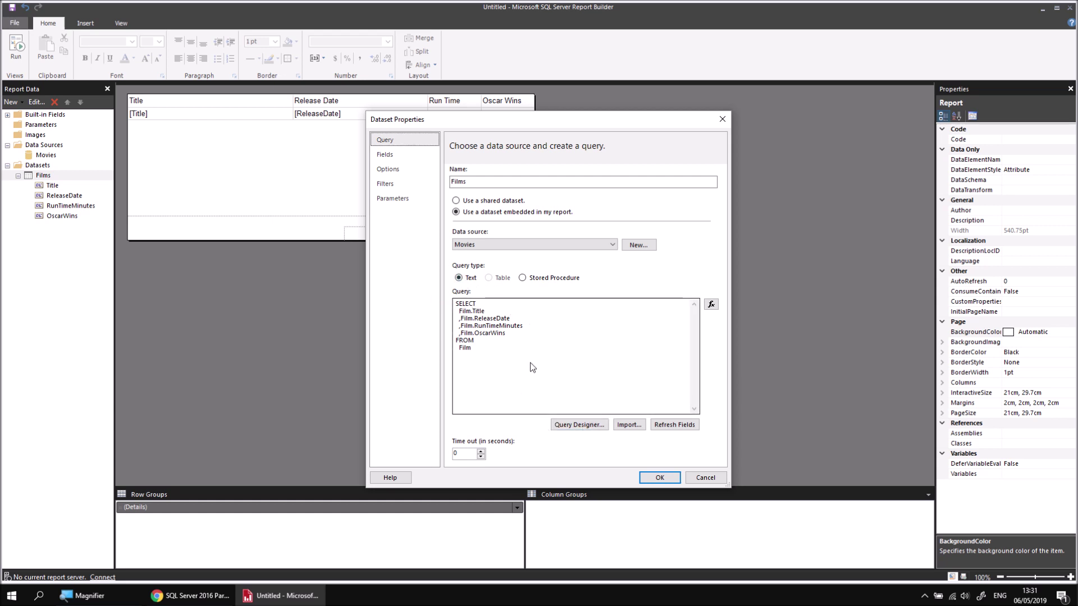
click(489, 356)
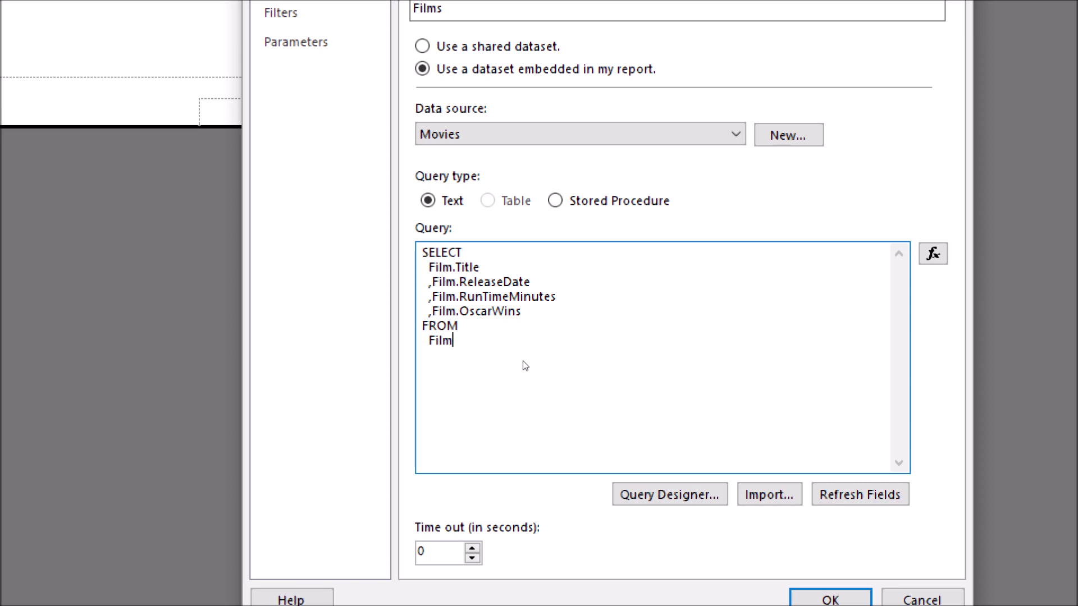
key(Return)
text(ORDER BY)
key(Return)
Put Film.Title under ORDER BY as an ascending sort and save the query.
key(Up)
key(Up)
key(Up)
key(Up)
key(Up)
key(Up)
key(Up)
key(End)
key(shift+Left)
key(shift+Left)
key(shift+Left)
key(shift+Left)
key(shift+Left)
key(shift+Left)
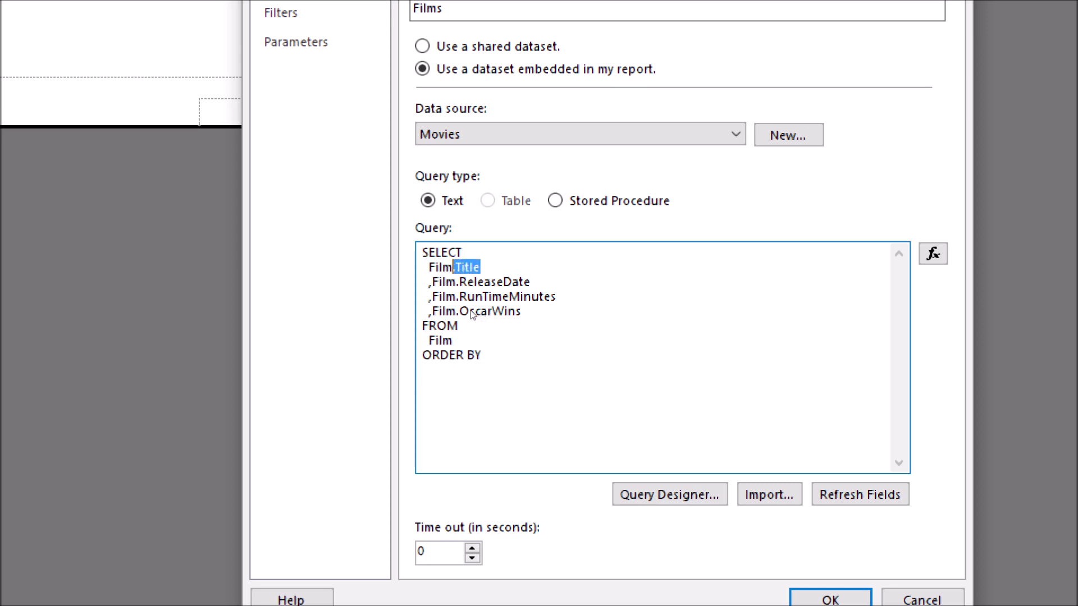
key(shift+Left)
key(shift+Left)
key(shift+Left)
key(shift+Left)
key(ctrl+c)
click(471, 364)
key(ctrl+v)
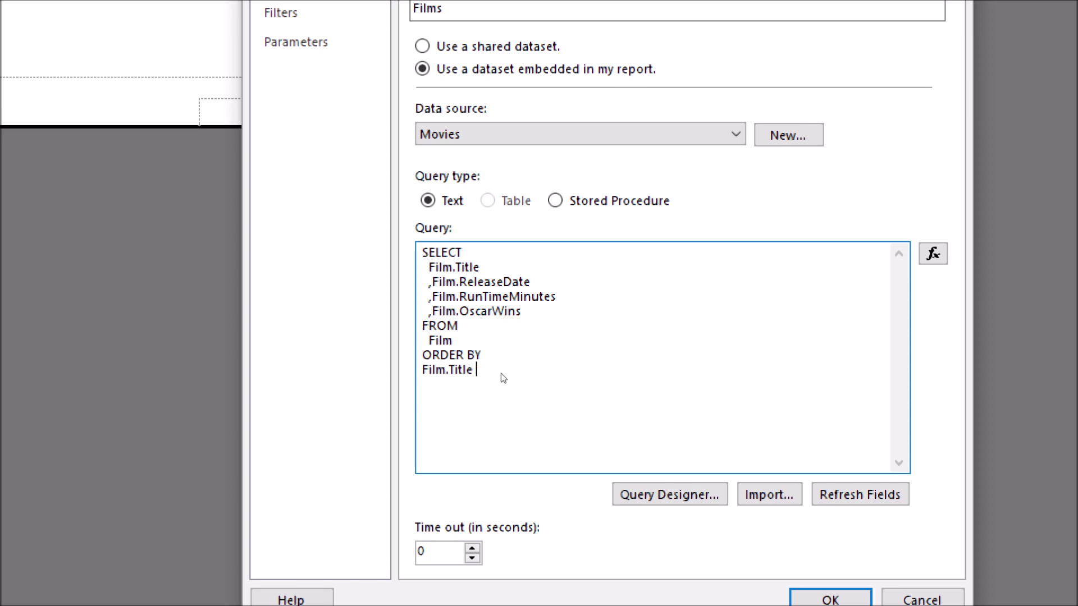
text(SC)
key(BackSpace)
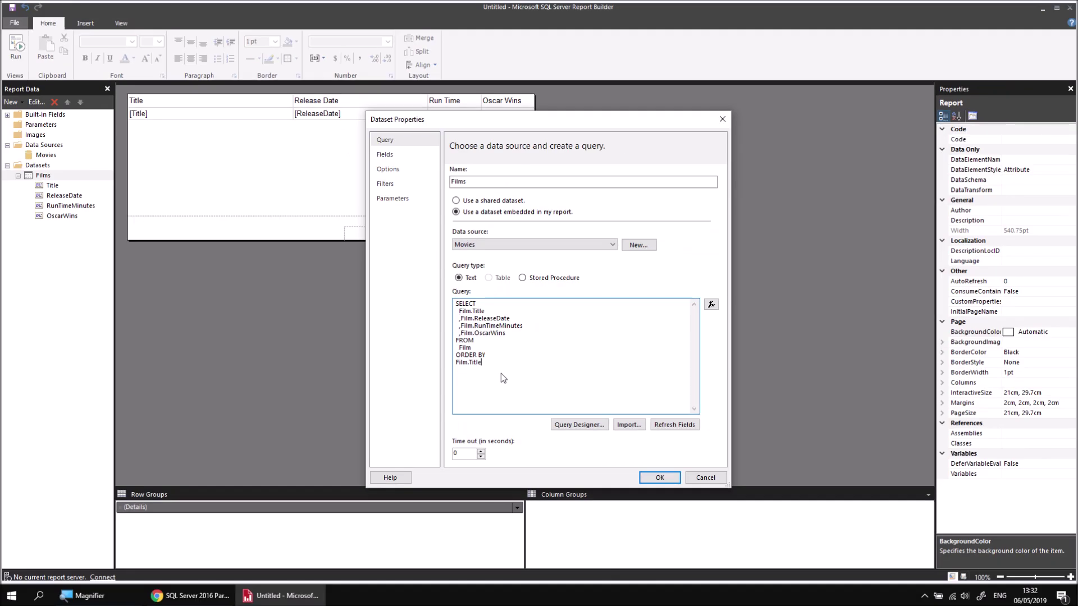
click(658, 477)
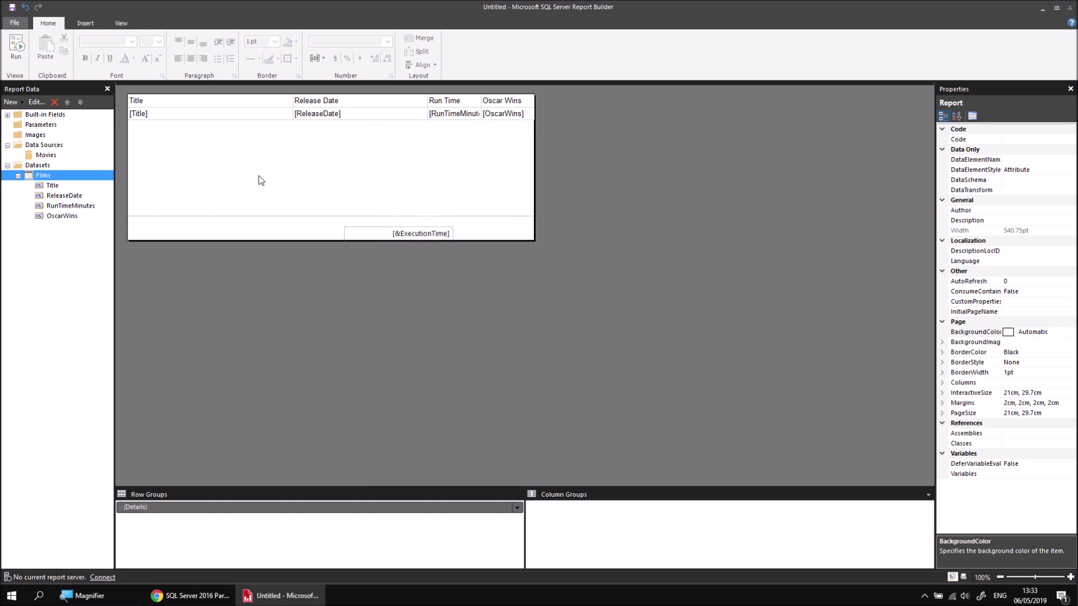
Preview the report to confirm titles run alphabetically from 10 and 101 Dalmatians, then return to design.
click(17, 50)
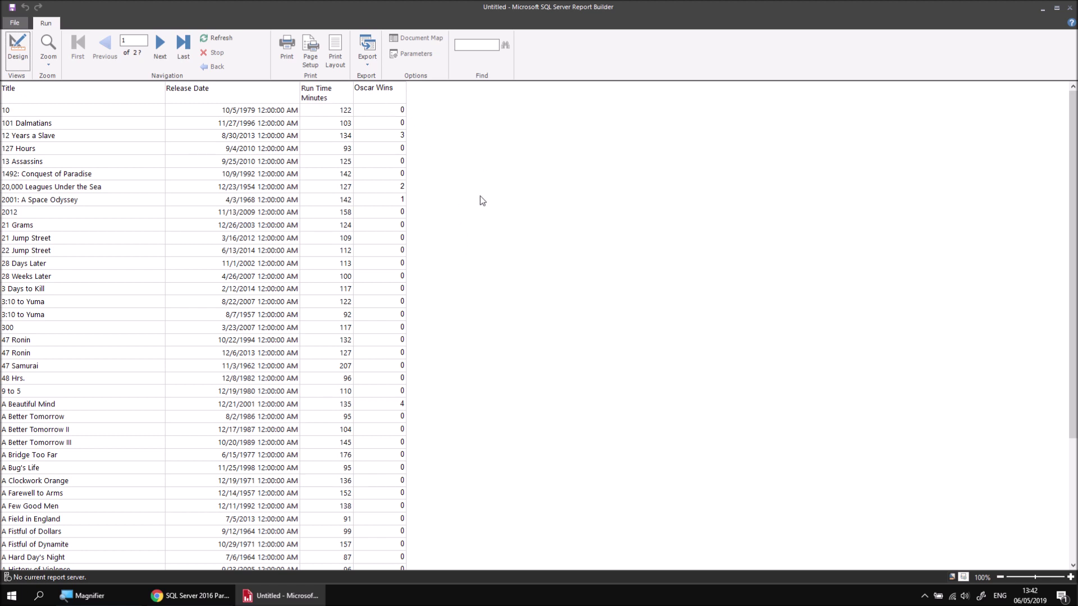
click(17, 48)
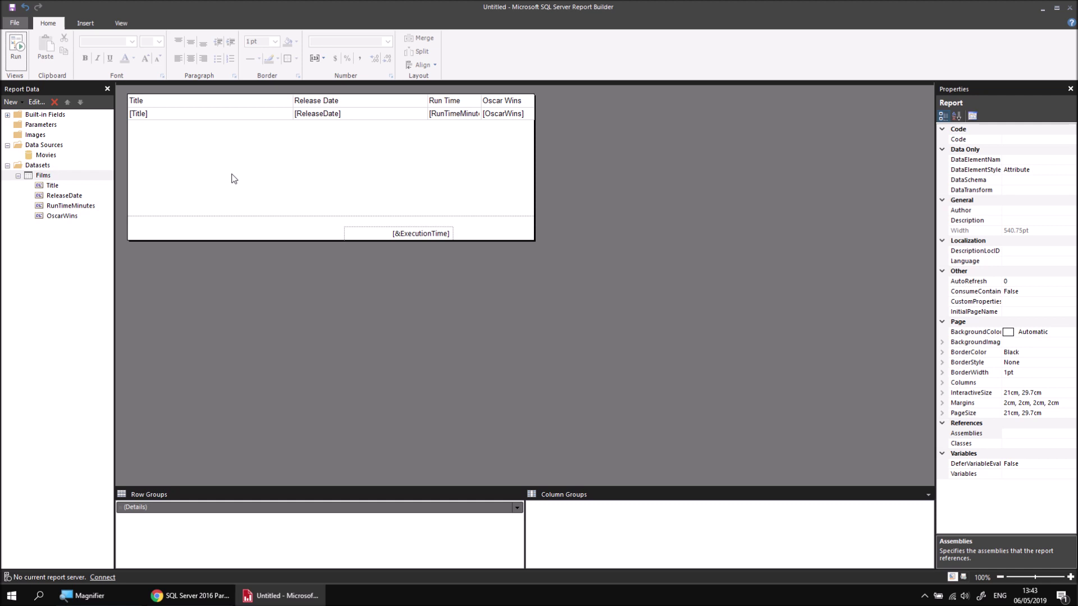
Check the table's sorting settings in Tablix Properties and close them unchanged.
click(221, 114)
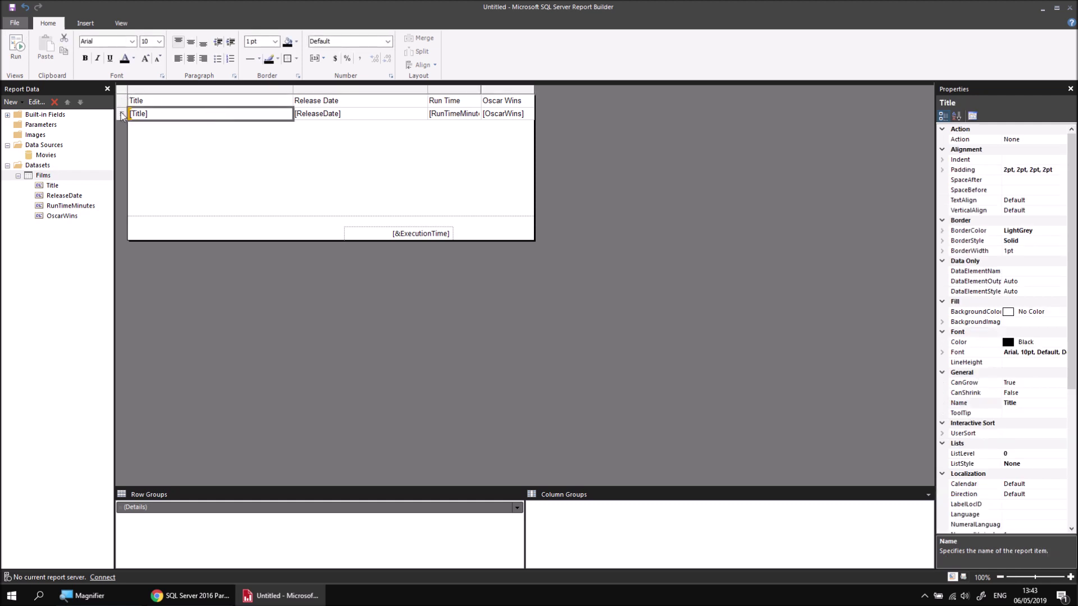
right_click(120, 94)
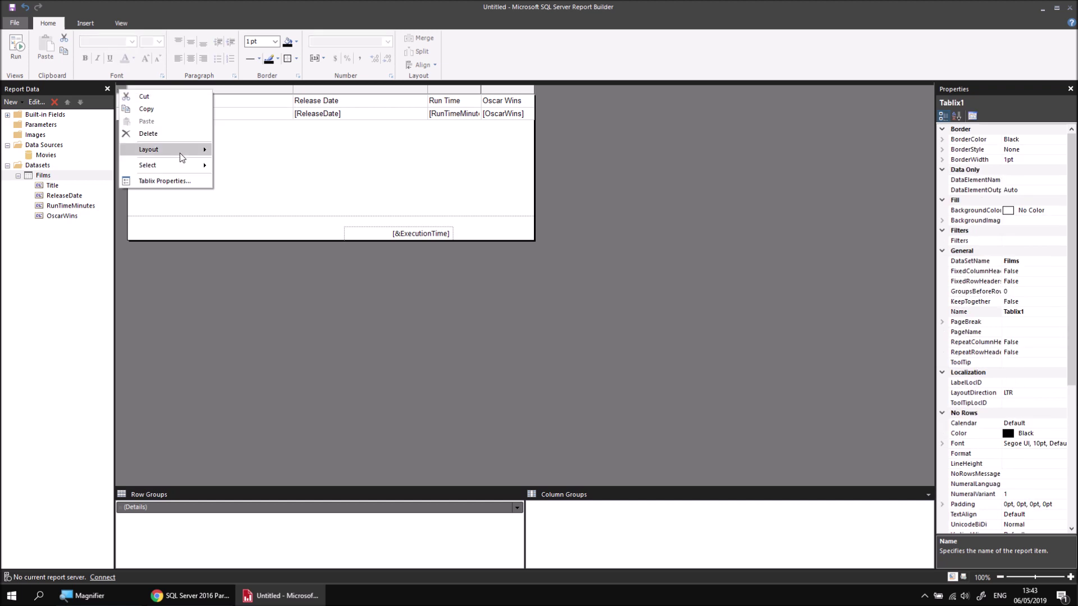
click(185, 179)
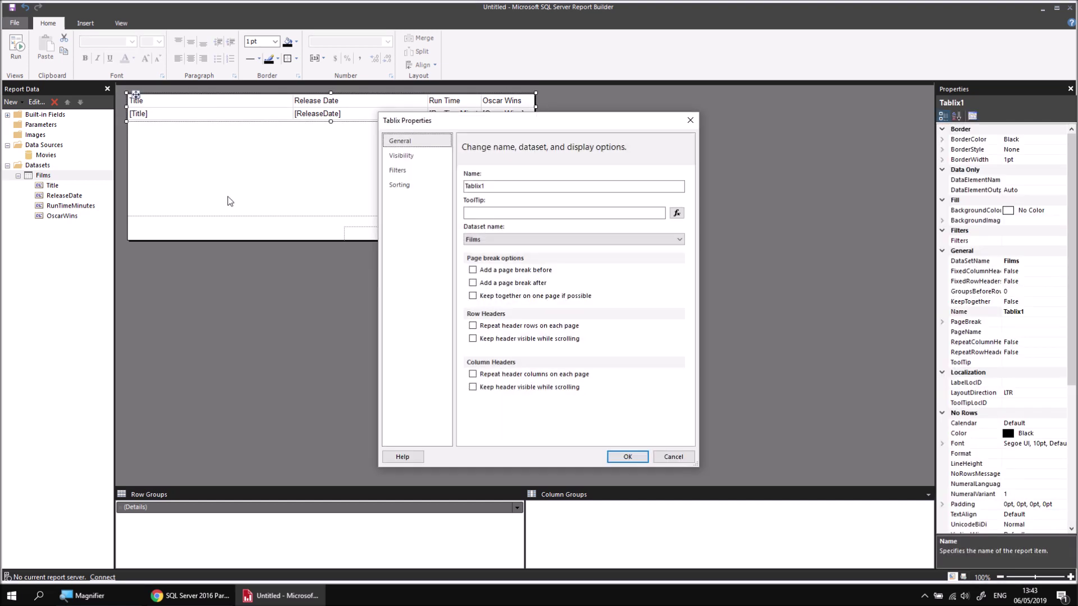
click(400, 185)
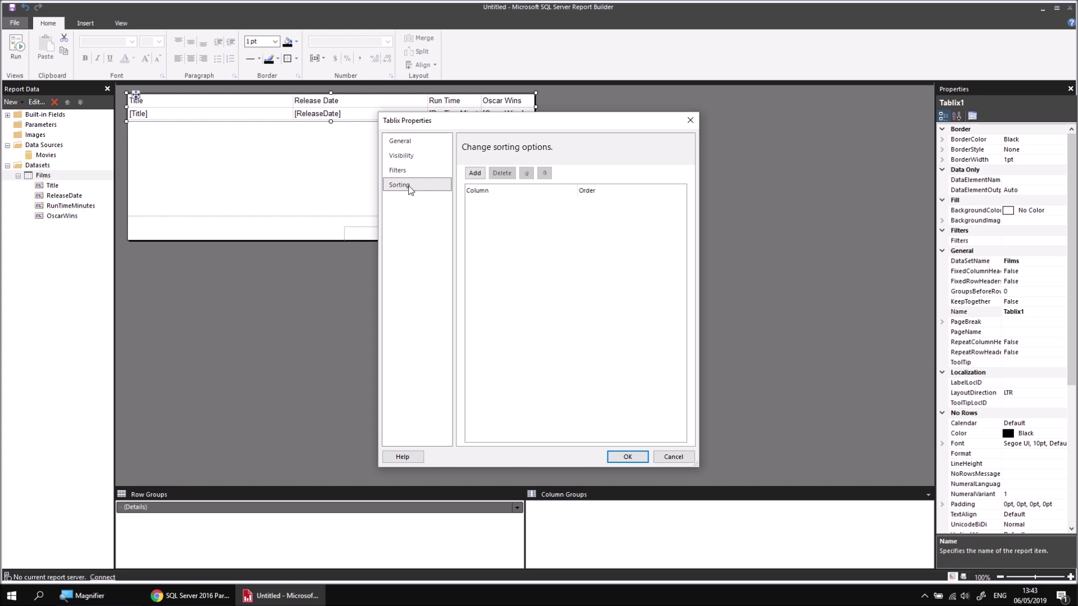
click(672, 457)
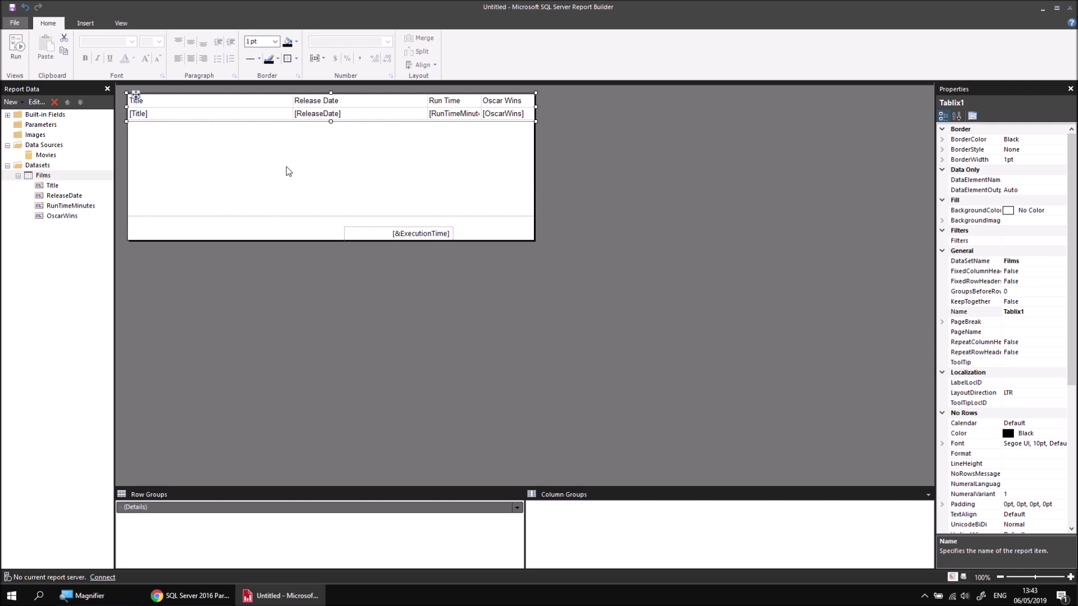
Reselect the Films table and scroll the Properties pane to SortExpressions.
click(291, 169)
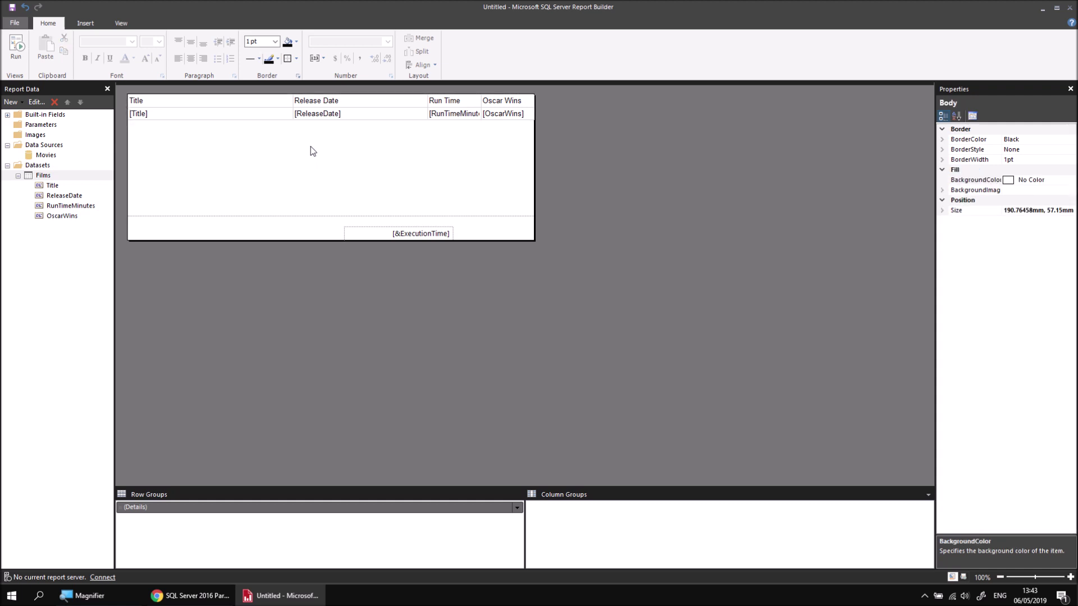
drag(311, 145, 284, 112)
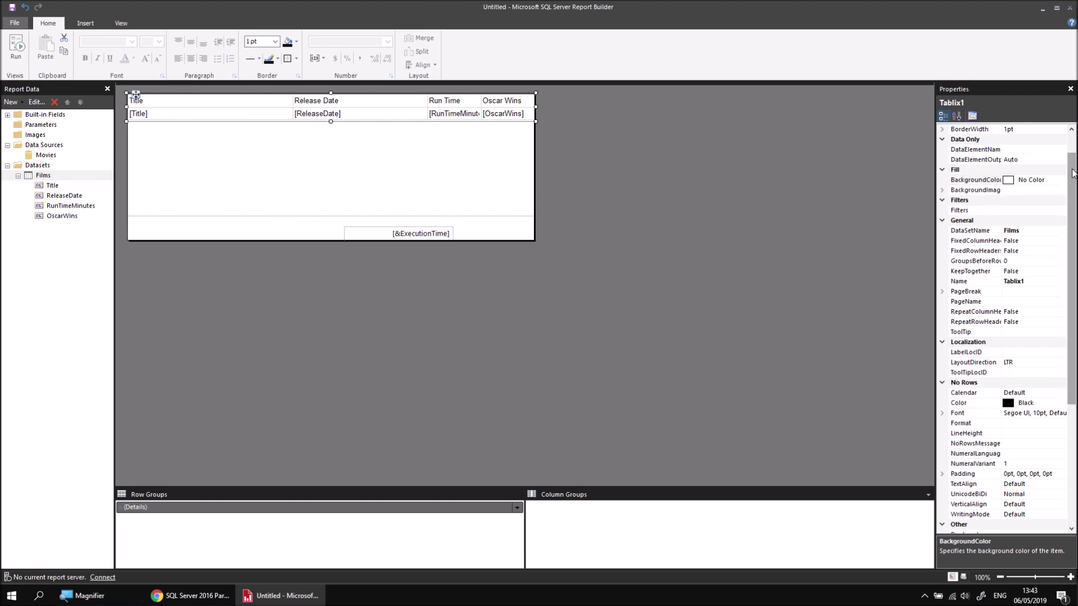
drag(1073, 173, 1073, 282)
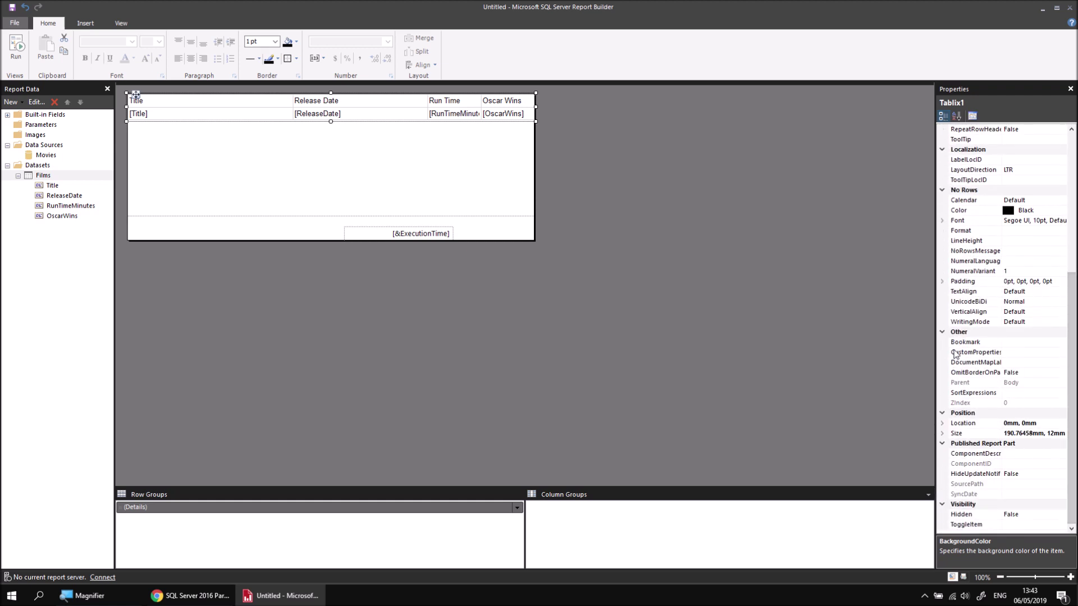
Add a Z to A sort on [OscarWins] to the table's SortExpressions, then run the report.
click(968, 394)
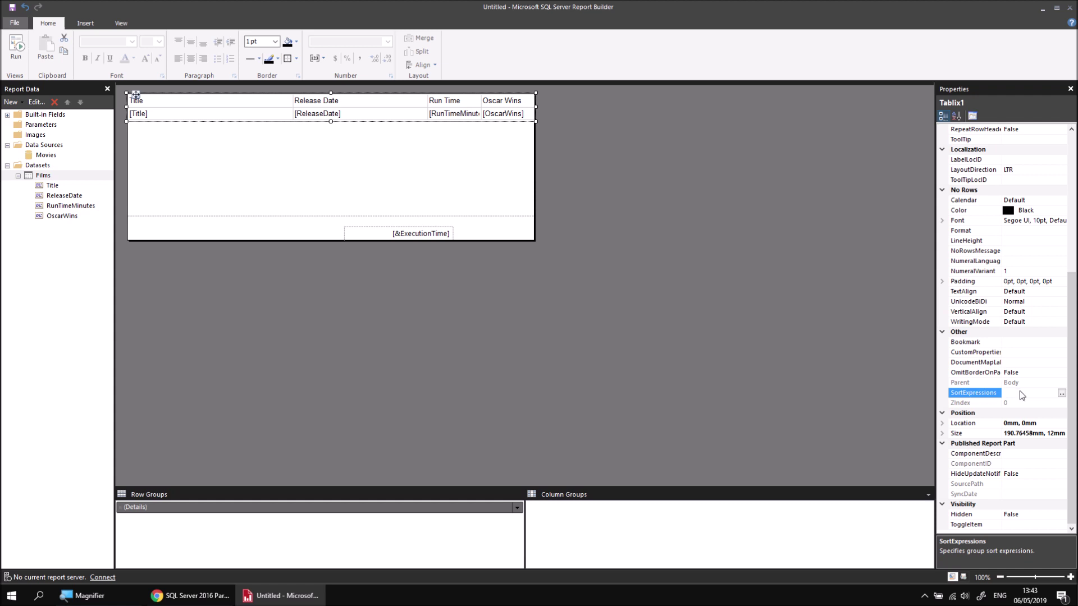
click(1061, 394)
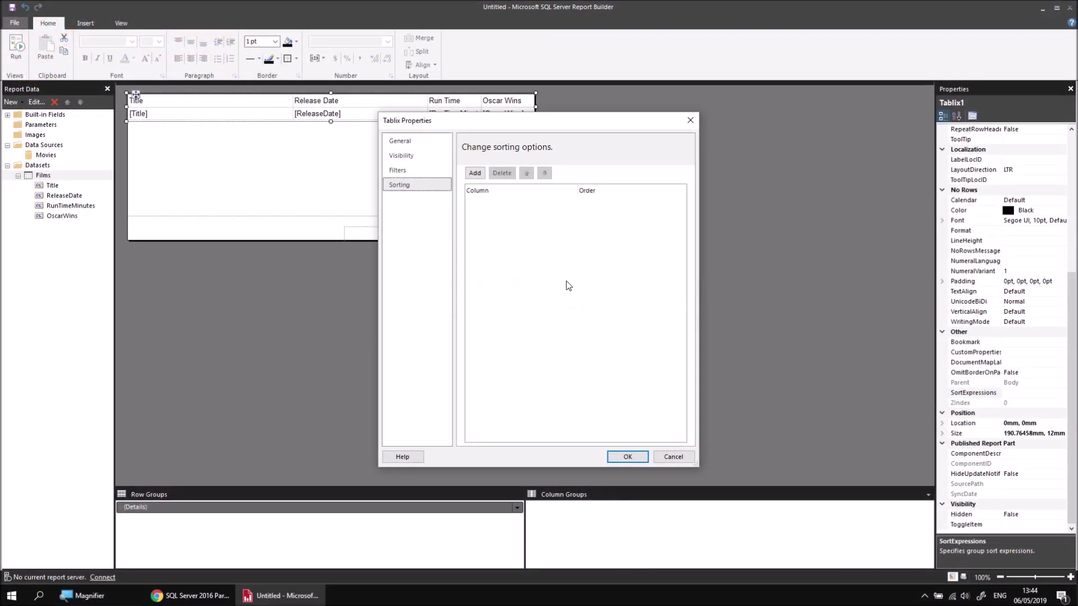
click(474, 174)
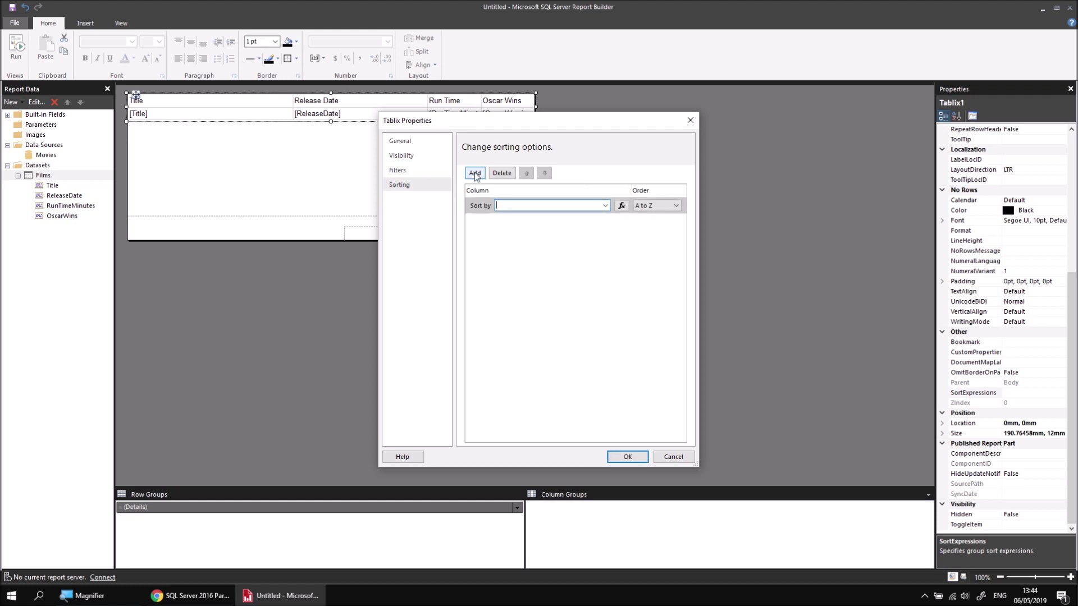
click(605, 206)
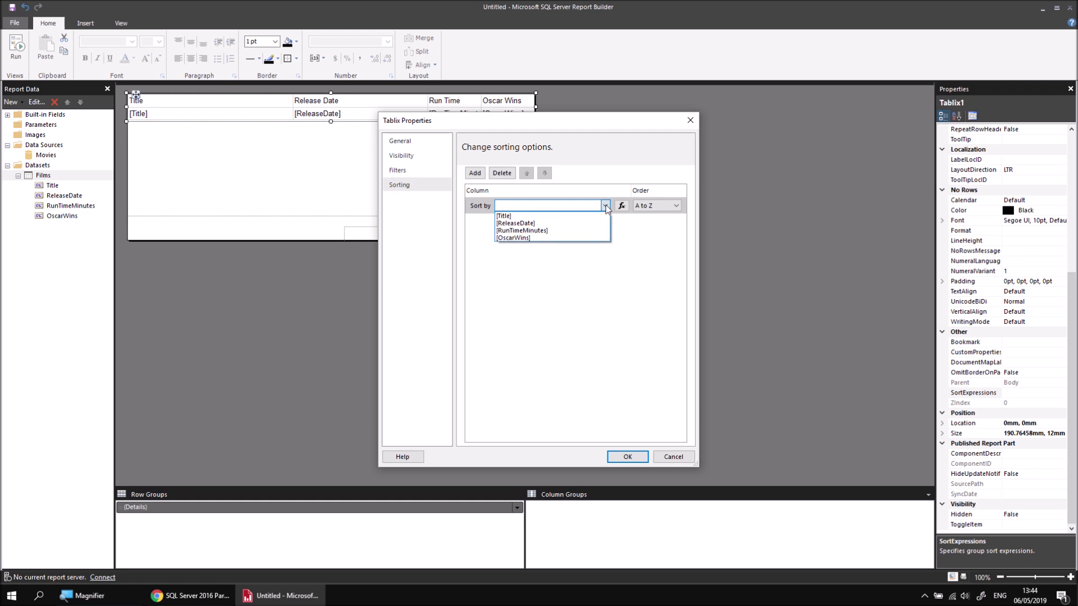
click(531, 238)
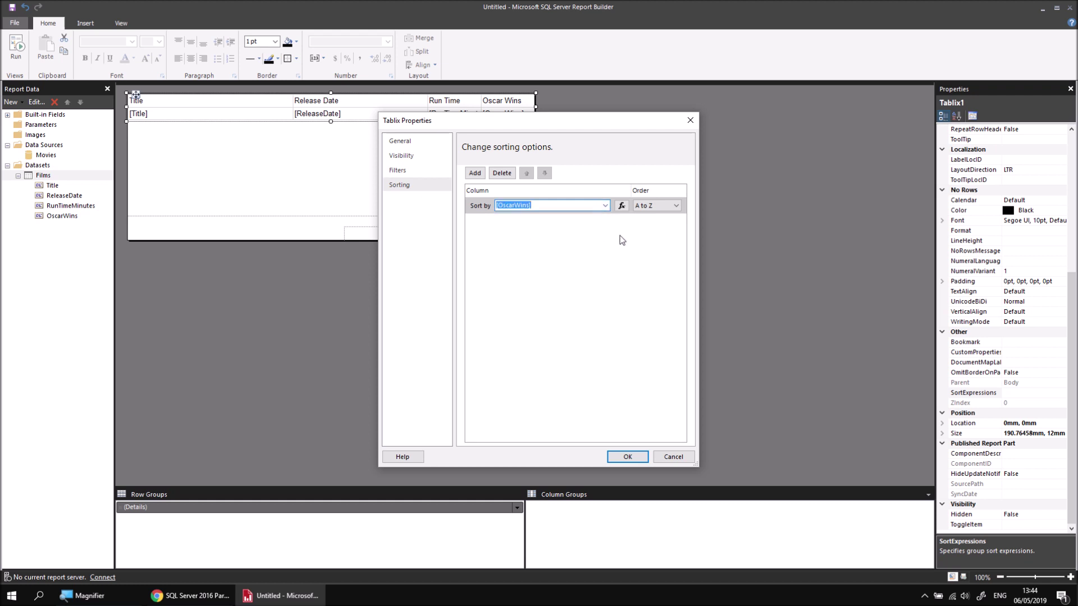
click(652, 206)
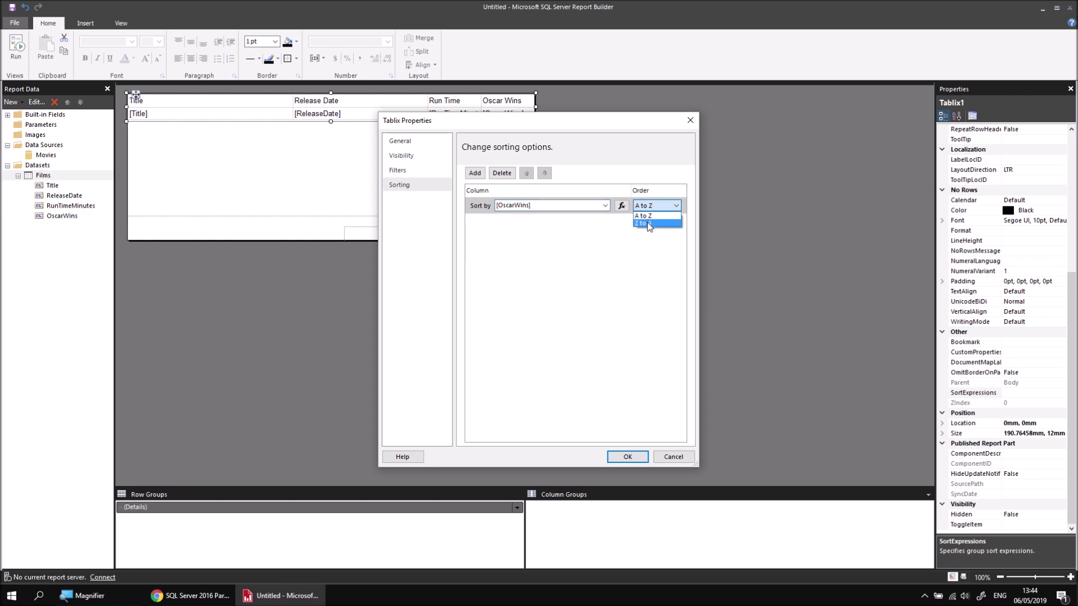
click(648, 224)
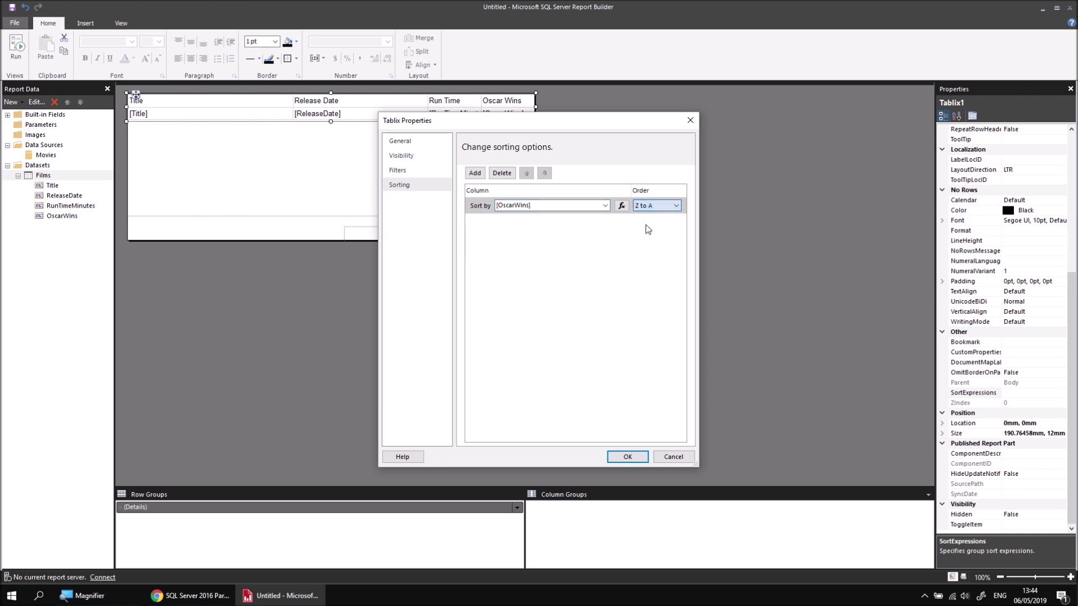
click(625, 456)
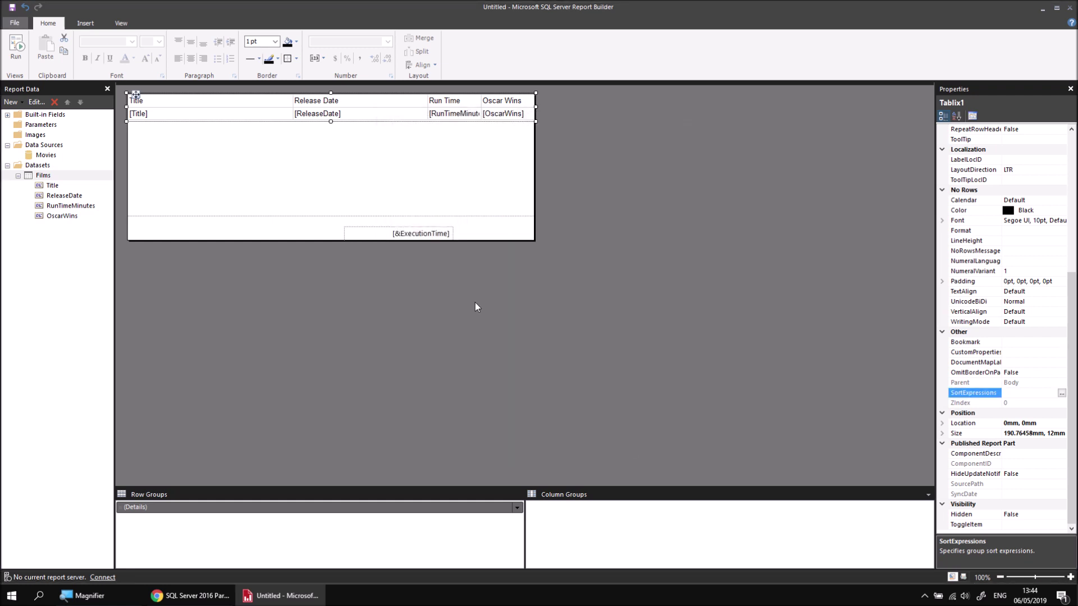
click(17, 49)
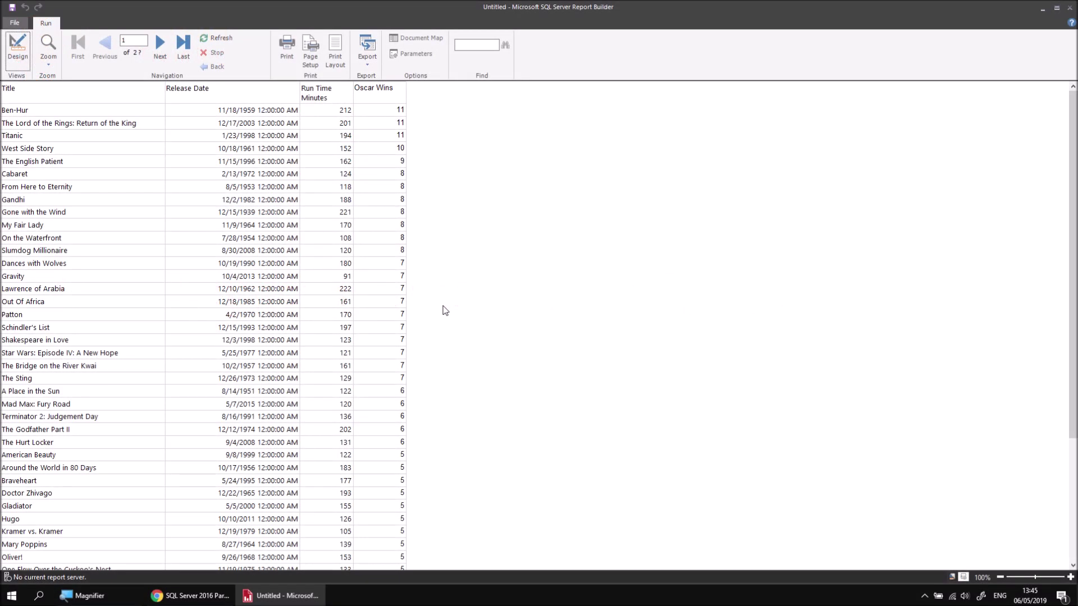
Scroll the preview to verify films descend from Ben-Hur's 11 Oscar wins, then return to design.
scroll(445, 311, down, 3)
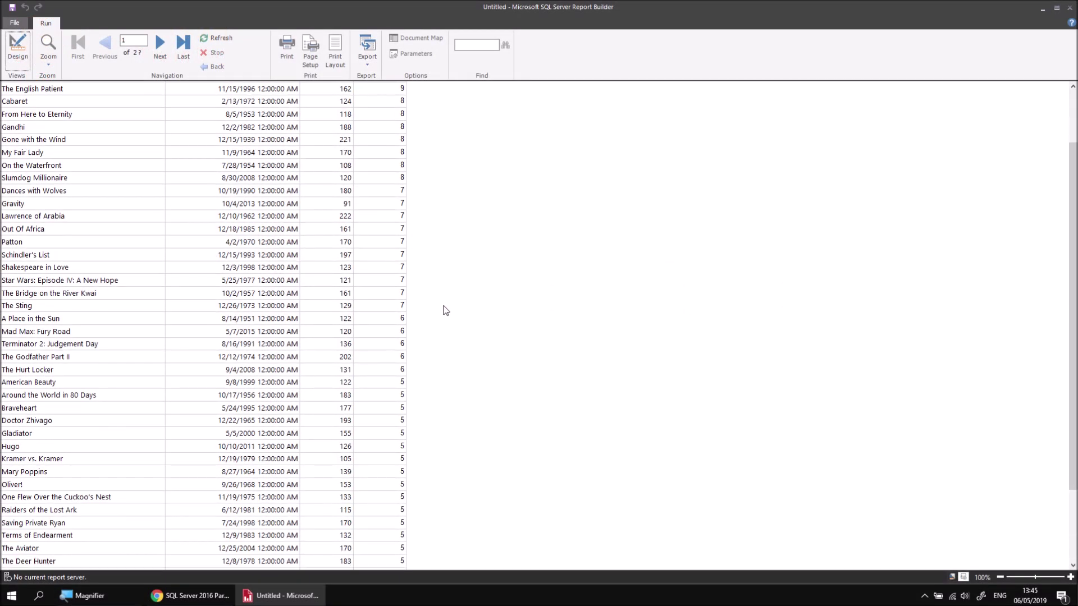
scroll(445, 311, down, 3)
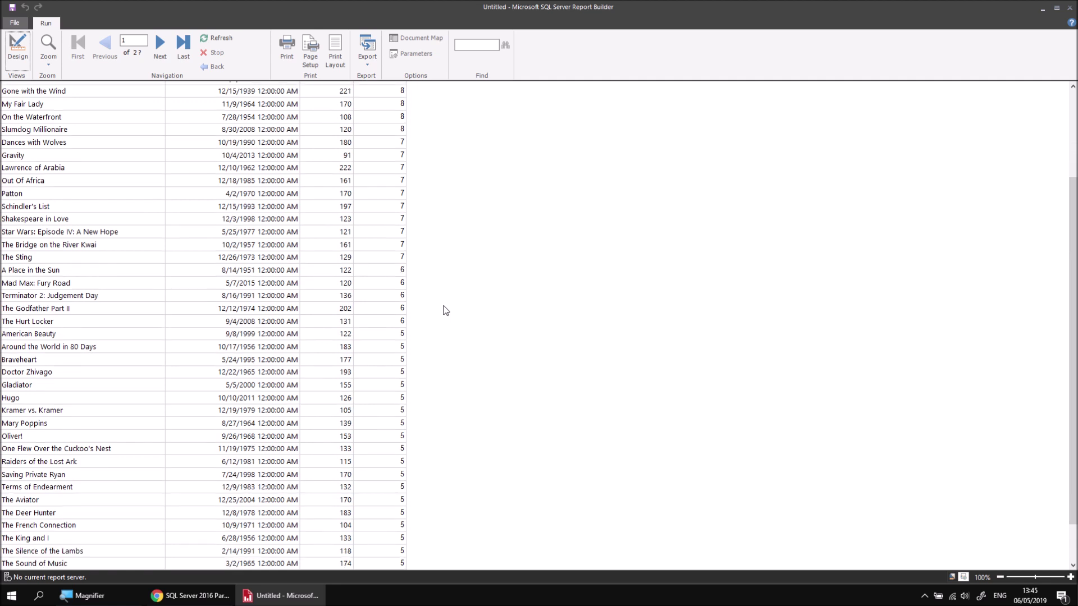
scroll(446, 310, down, 1)
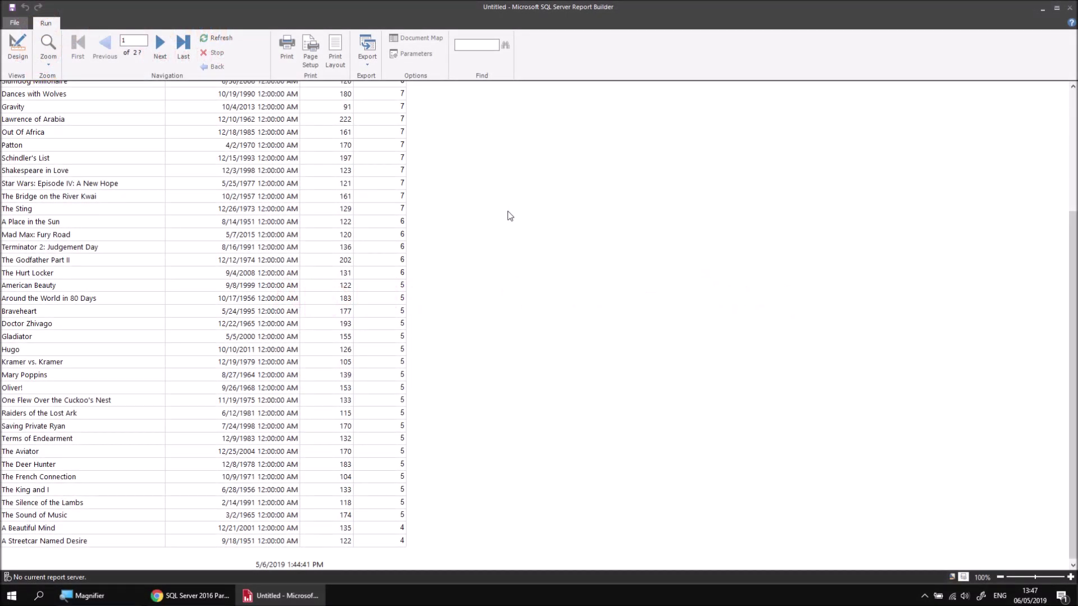
click(17, 47)
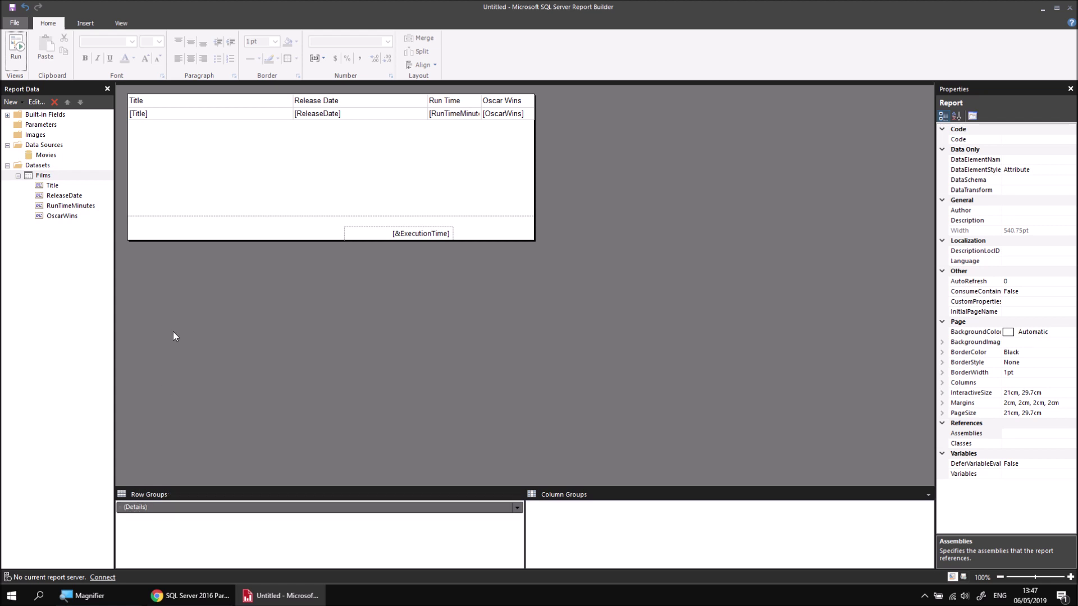
Inspect the details row group's sorting in Group Properties and close it unchanged.
click(157, 508)
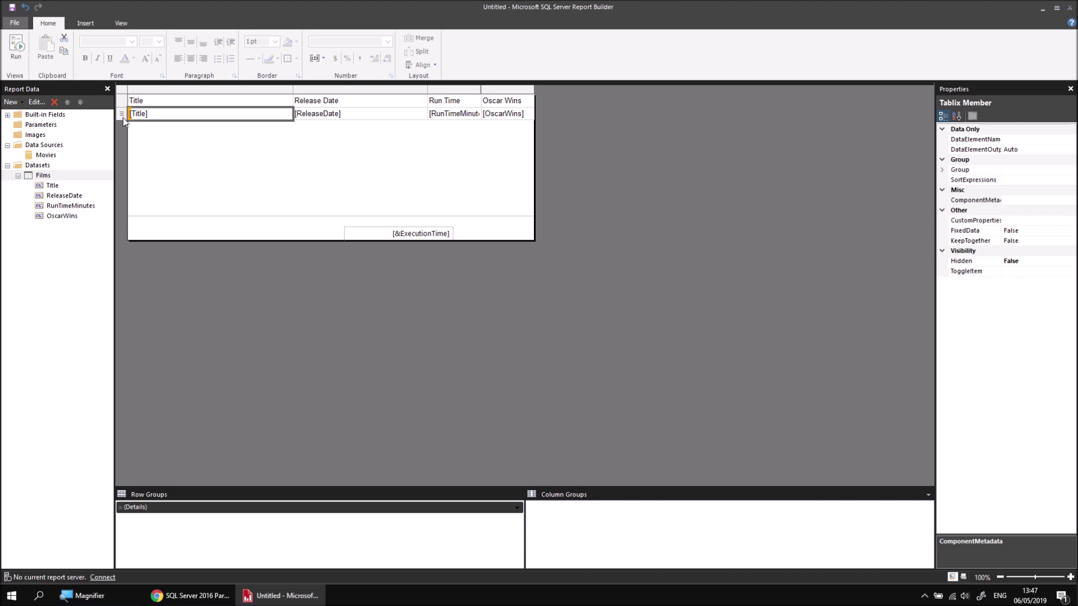
right_click(157, 508)
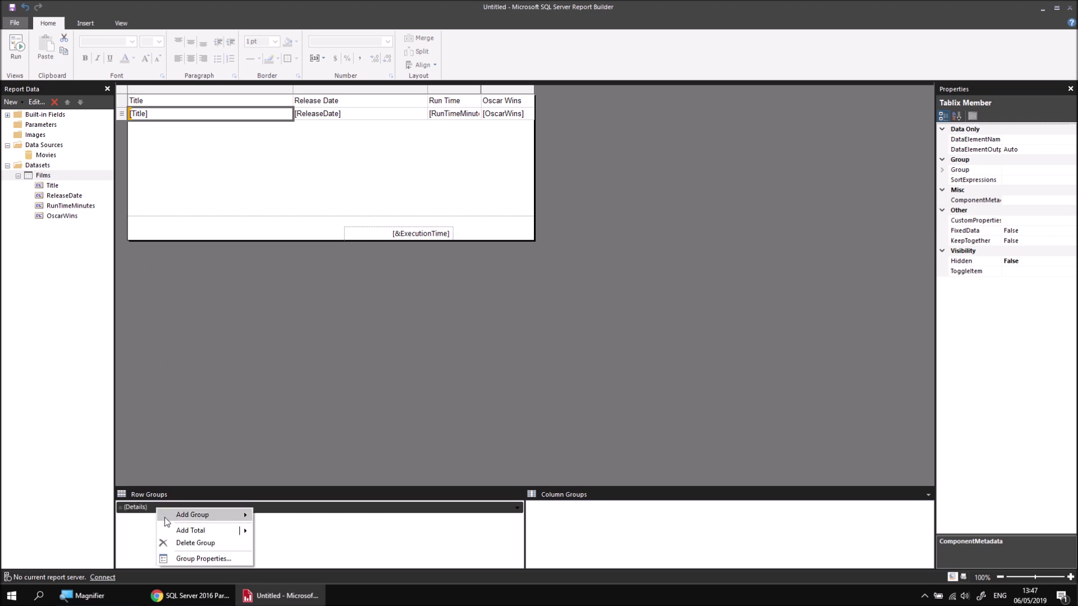
click(203, 559)
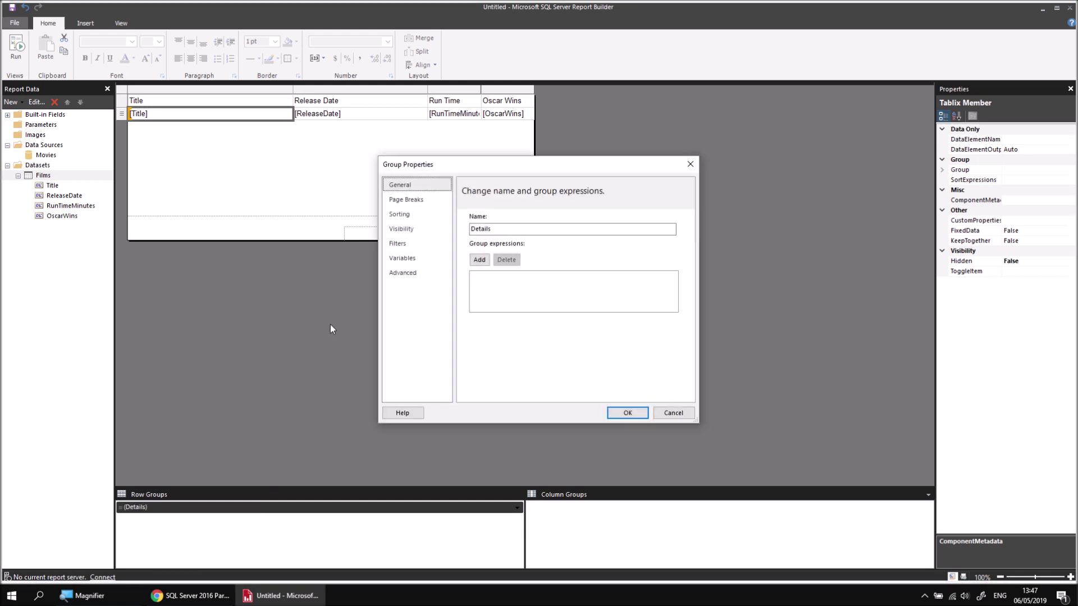
click(402, 214)
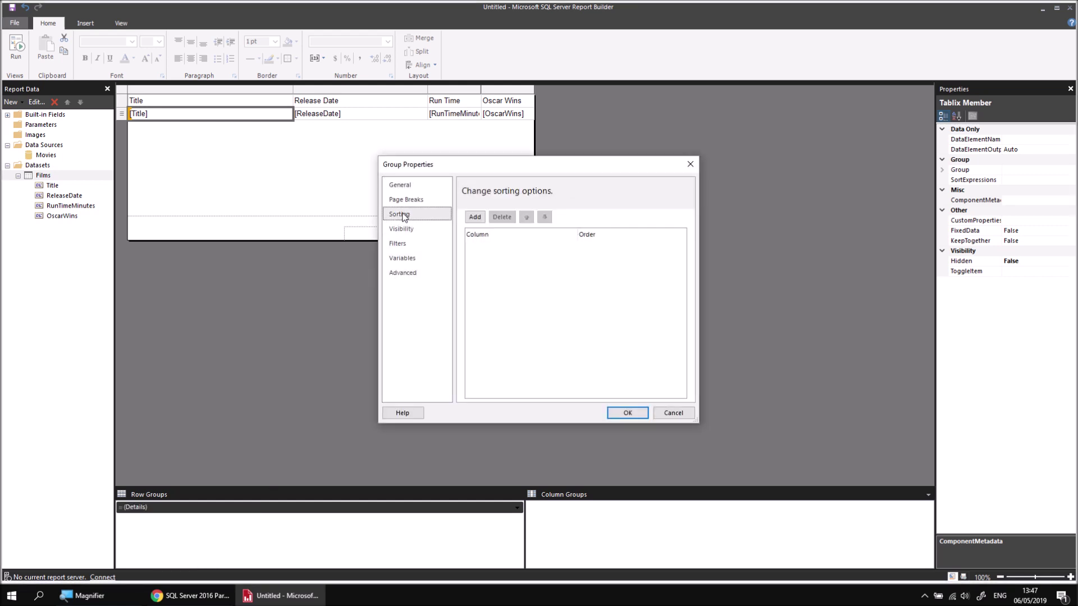
click(675, 415)
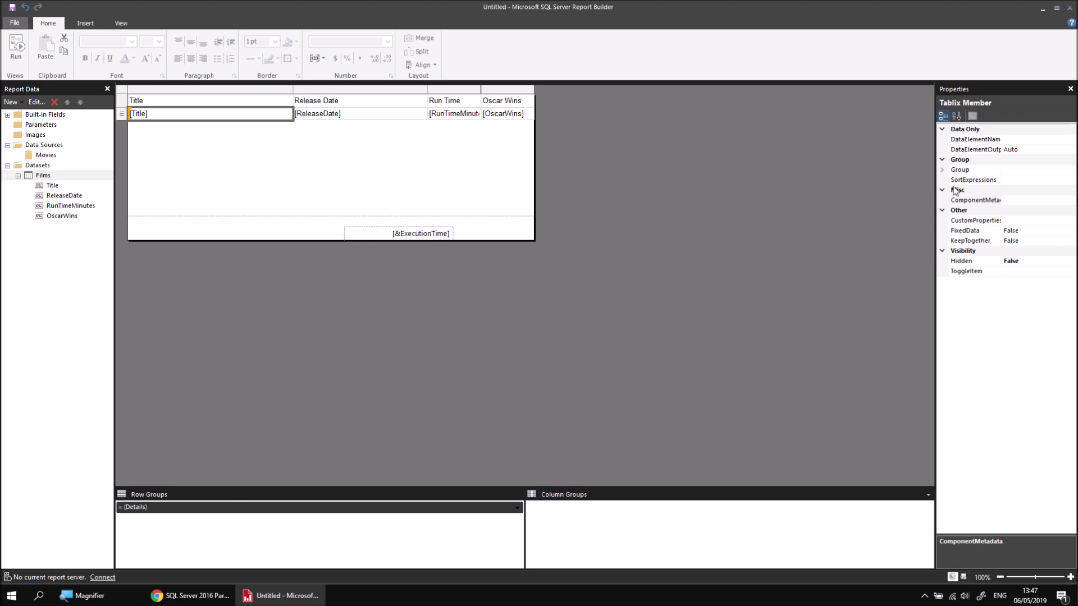
Add an A to Z sort on [ReleaseDate] to the details group and preview the report.
click(979, 184)
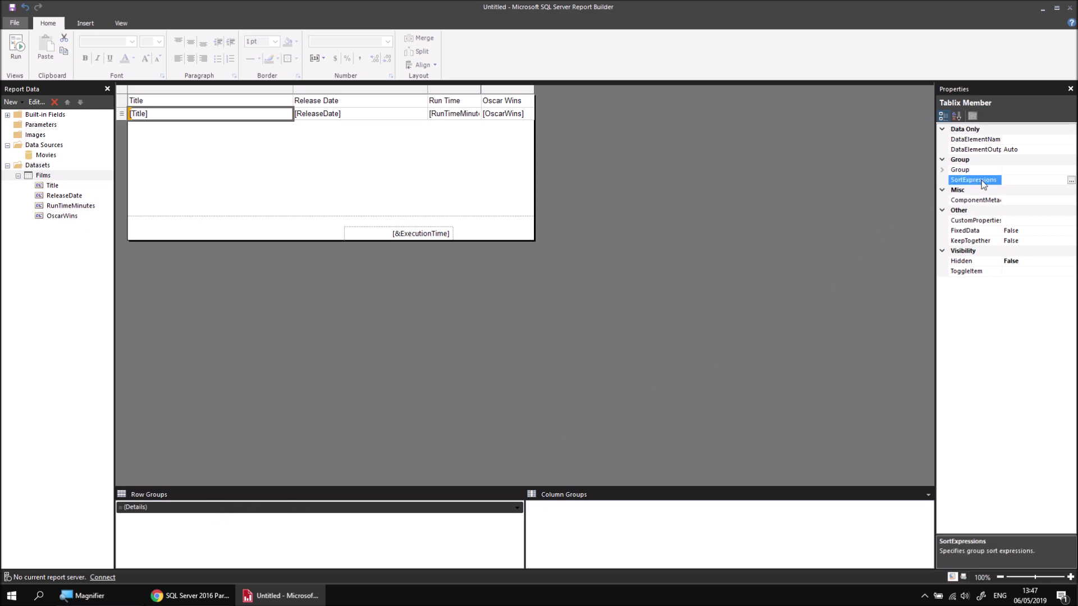
click(1071, 181)
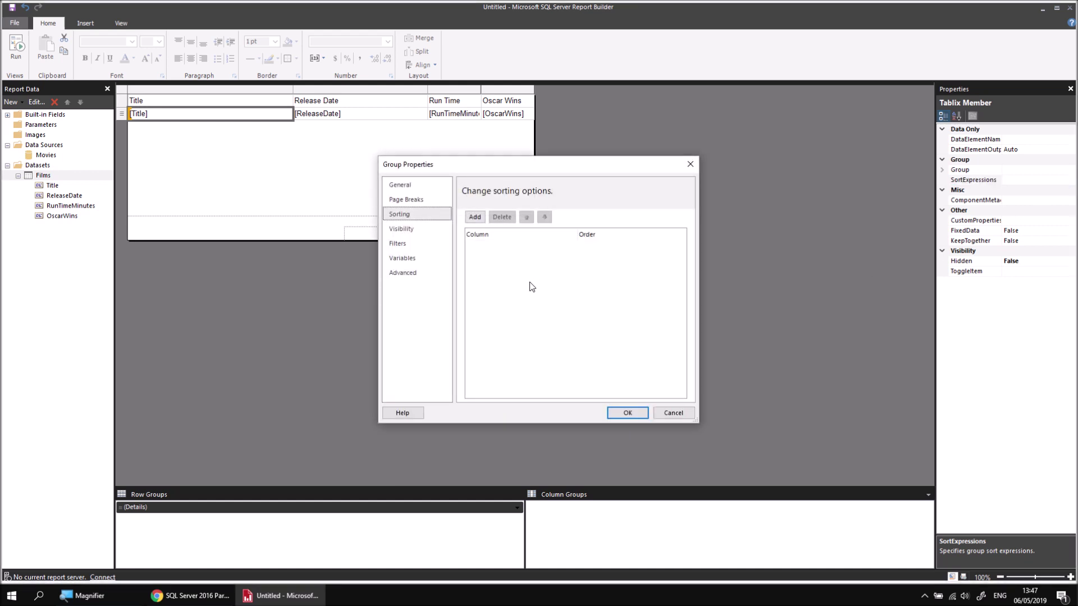
click(475, 218)
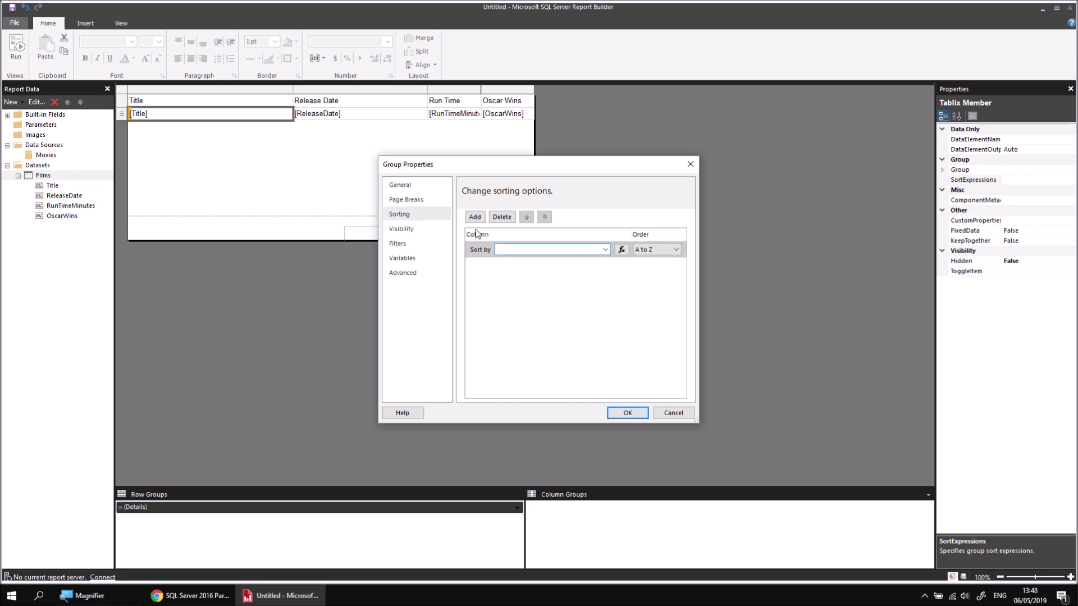
click(604, 250)
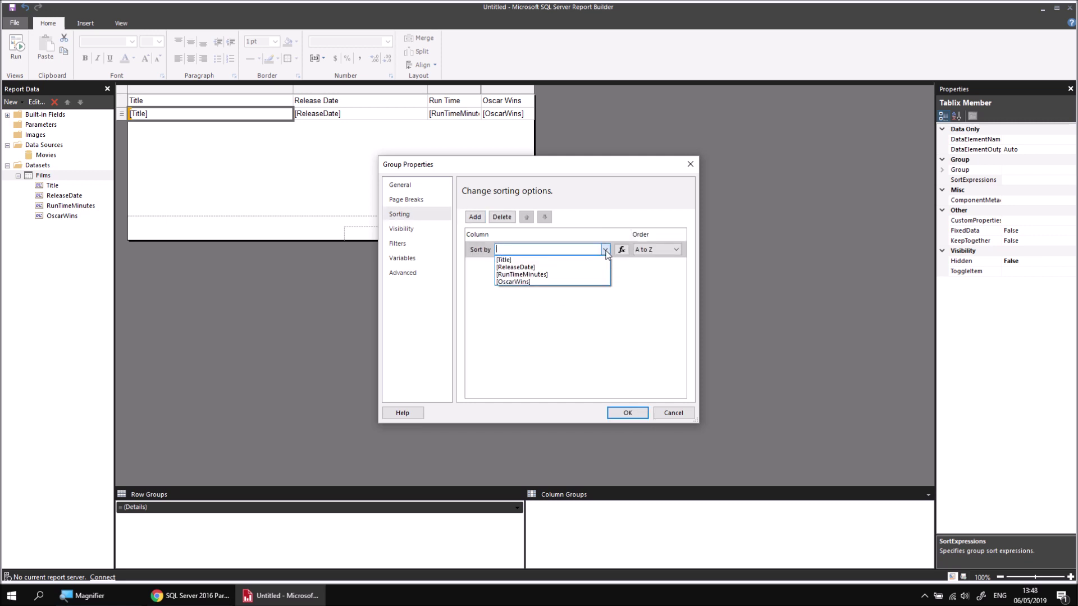
click(535, 266)
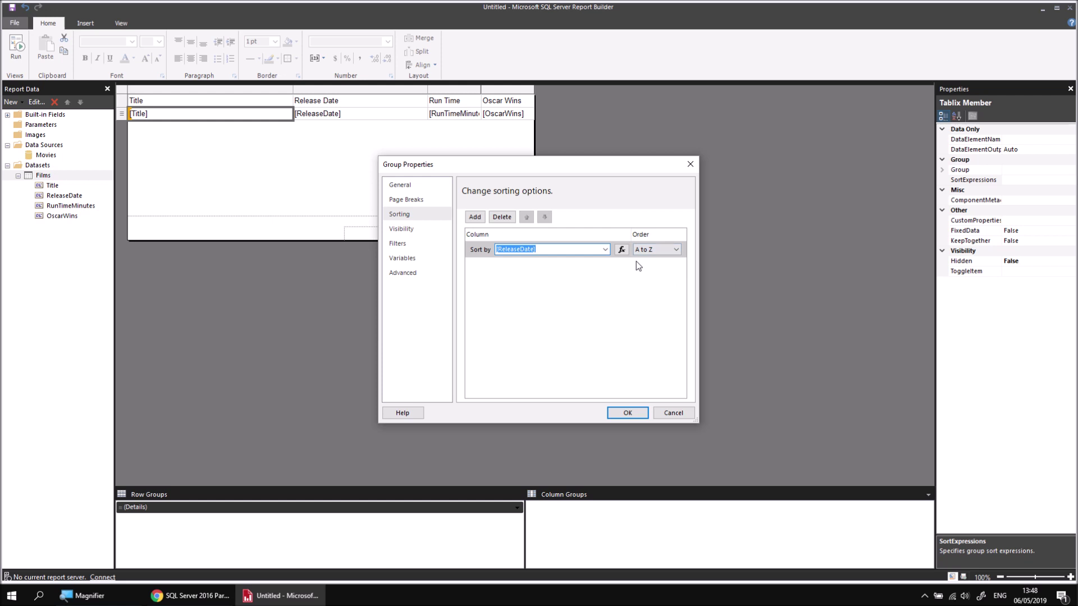
click(627, 412)
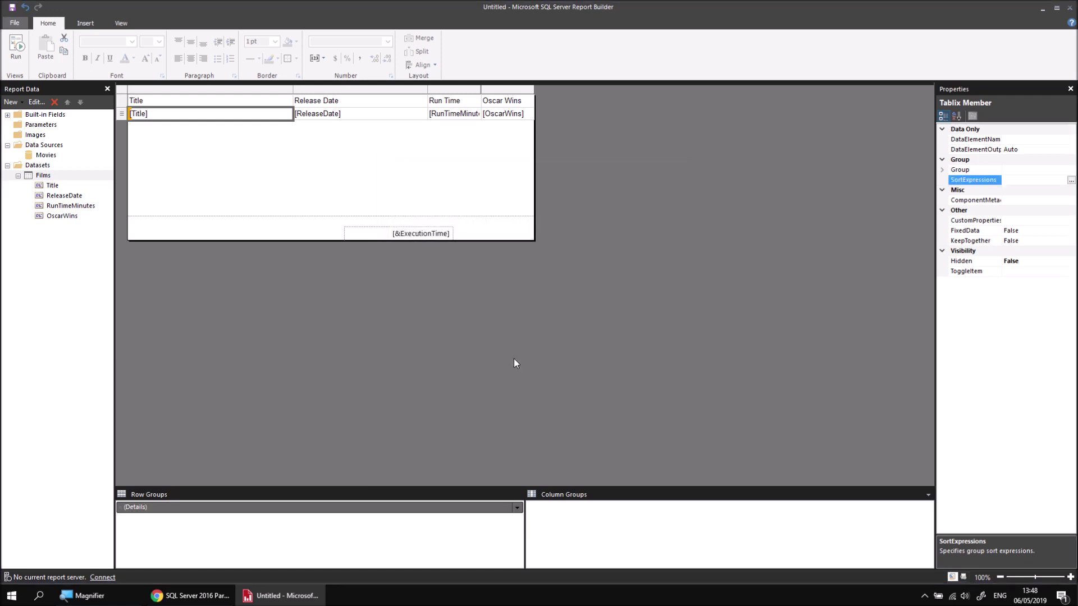
click(17, 48)
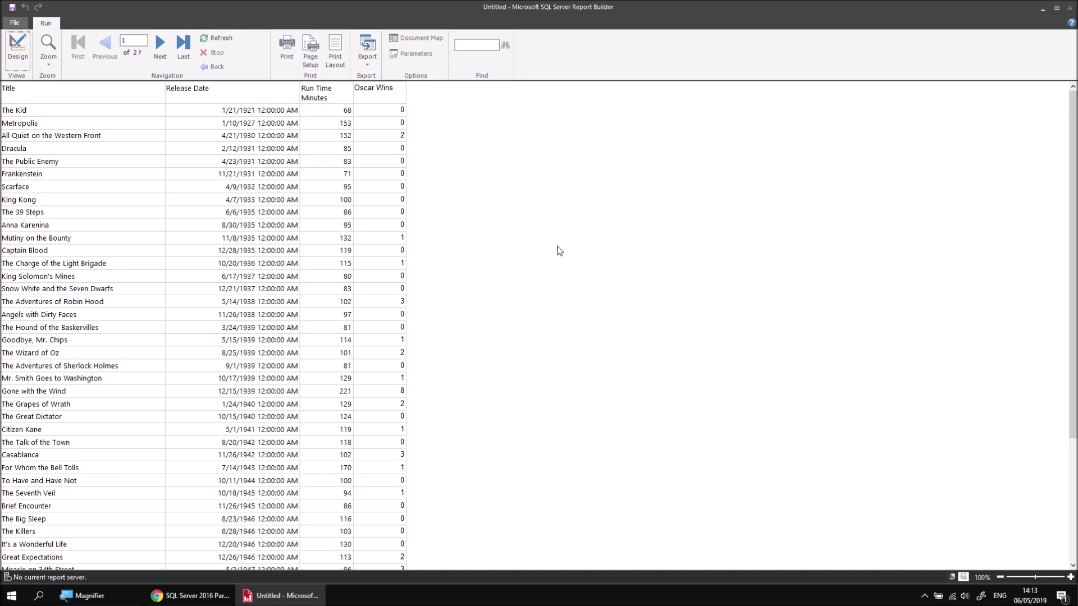
Return from the preview to Design view of the Films table report.
click(16, 48)
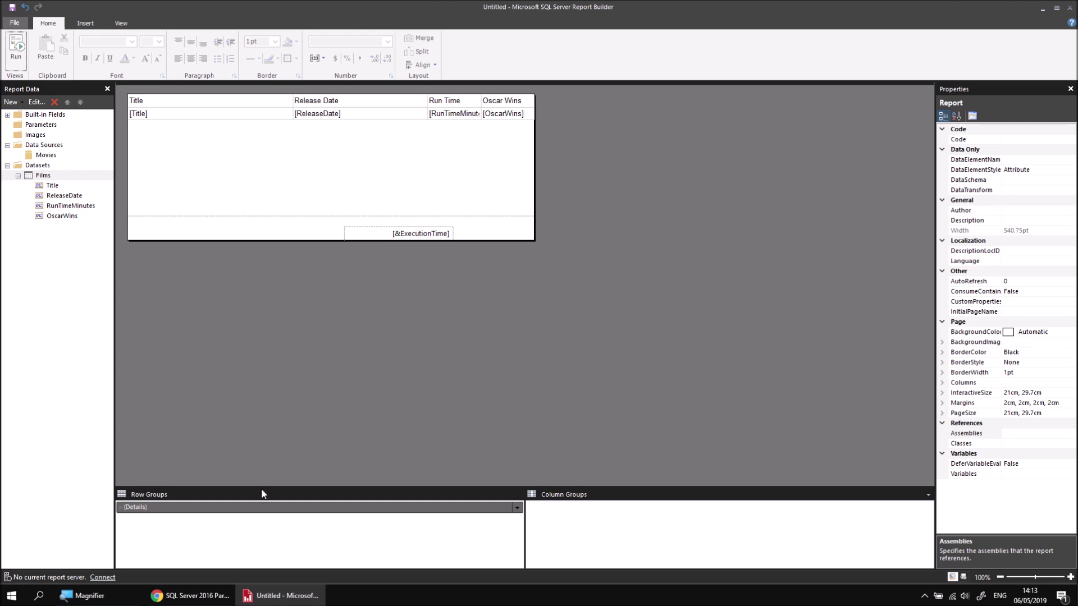
Delete the Sort by [ReleaseDate] entry from the (Details) row group's sort expressions.
click(234, 508)
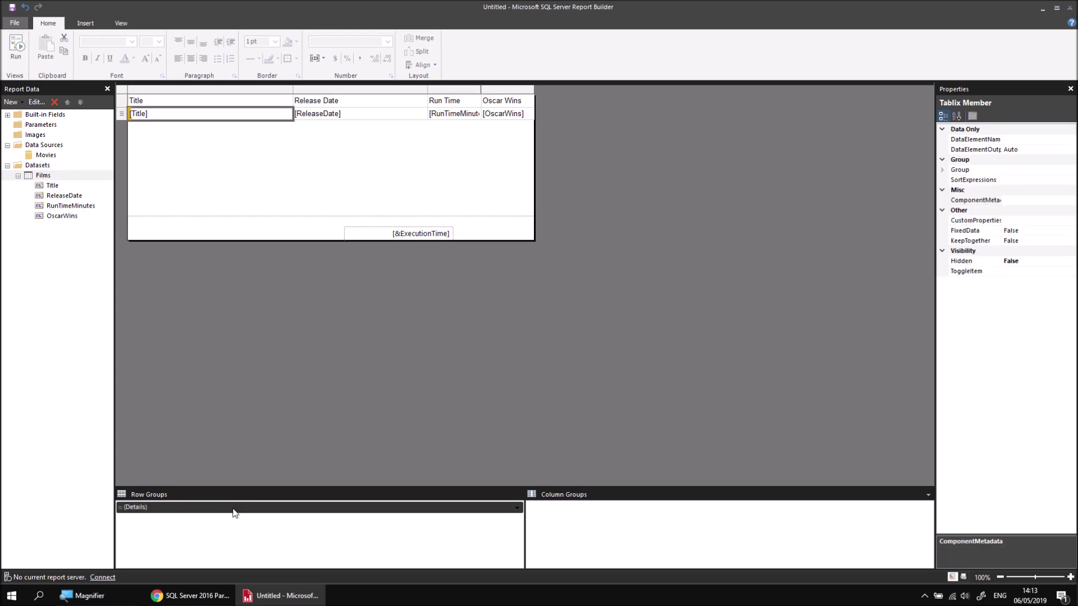
click(983, 180)
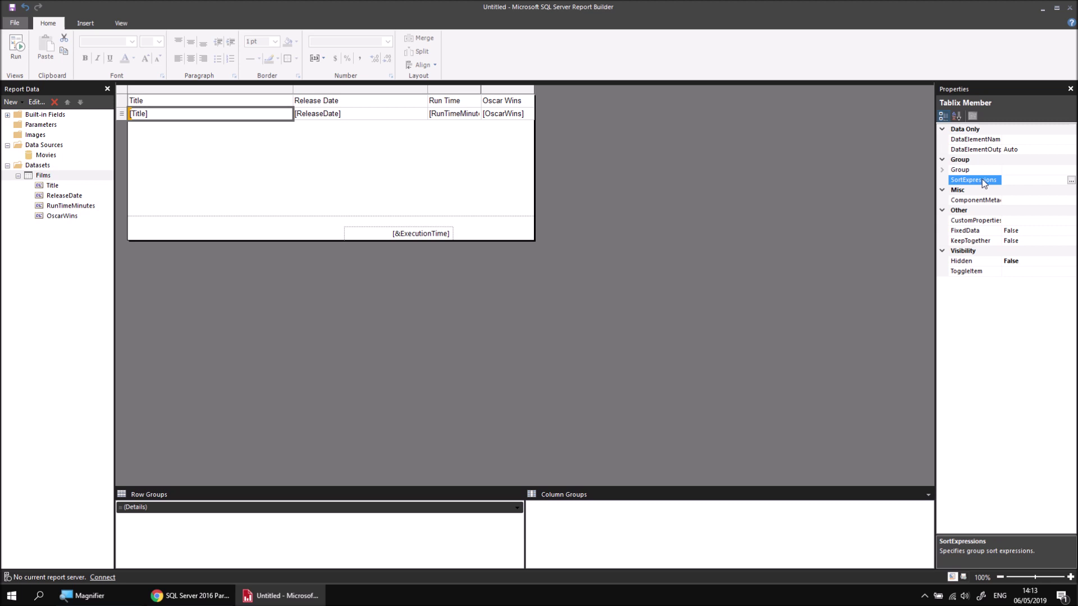
click(1071, 181)
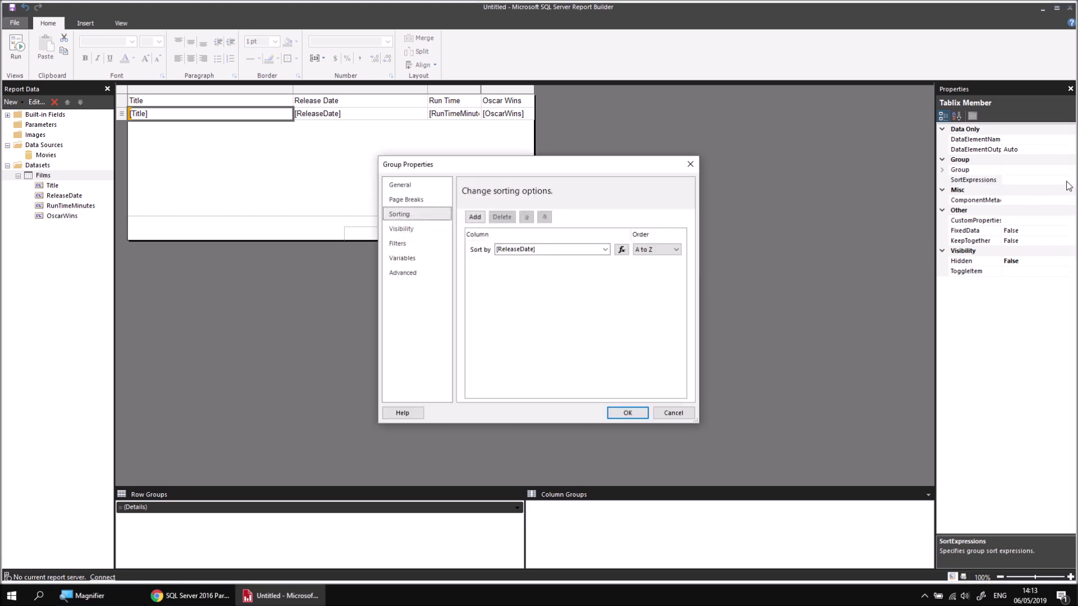
click(479, 251)
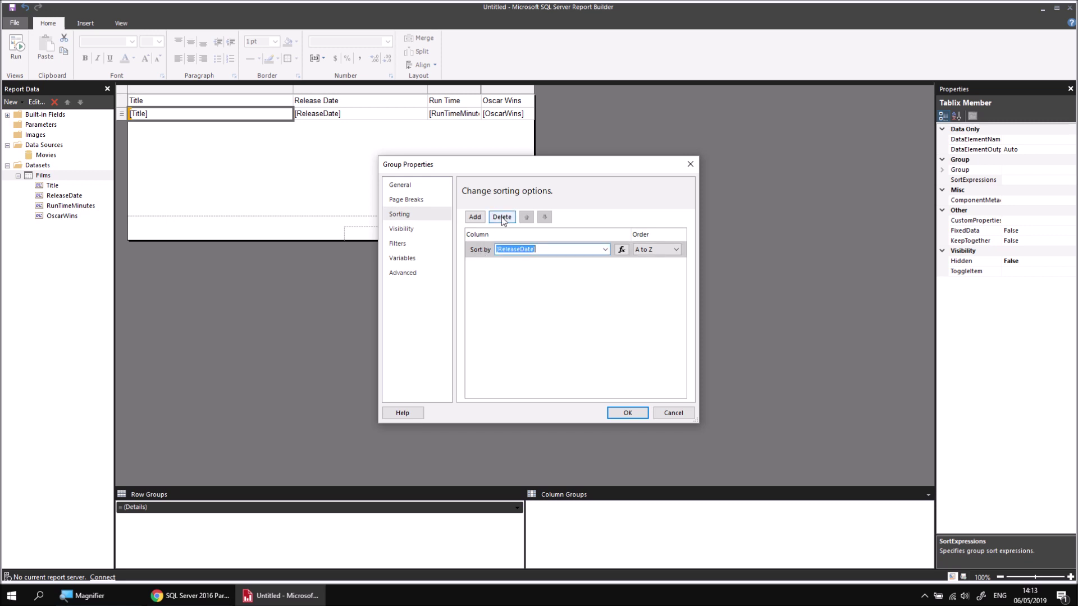
click(502, 217)
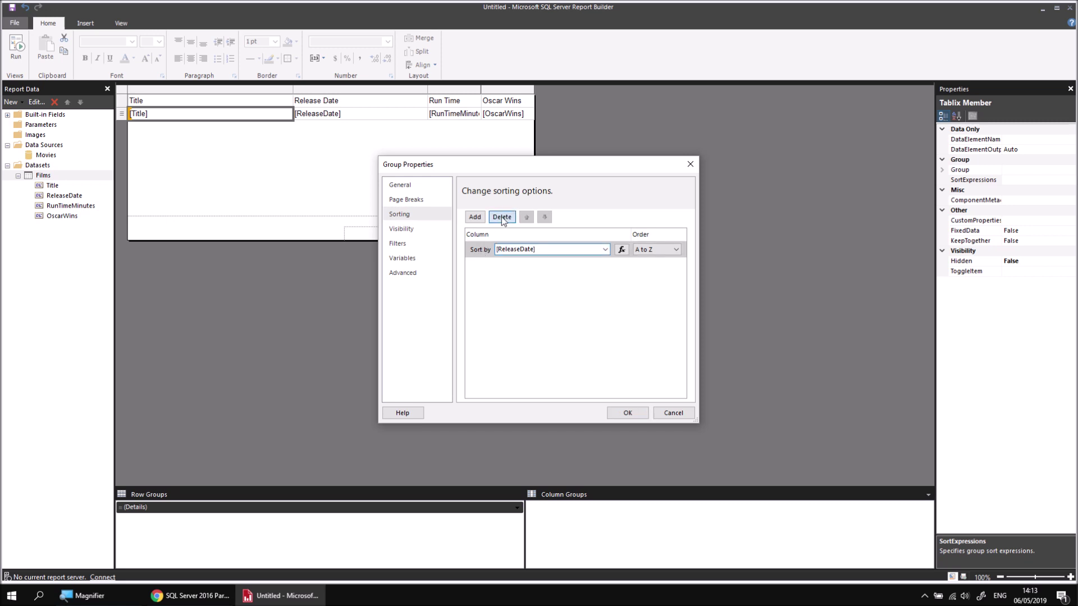
click(627, 413)
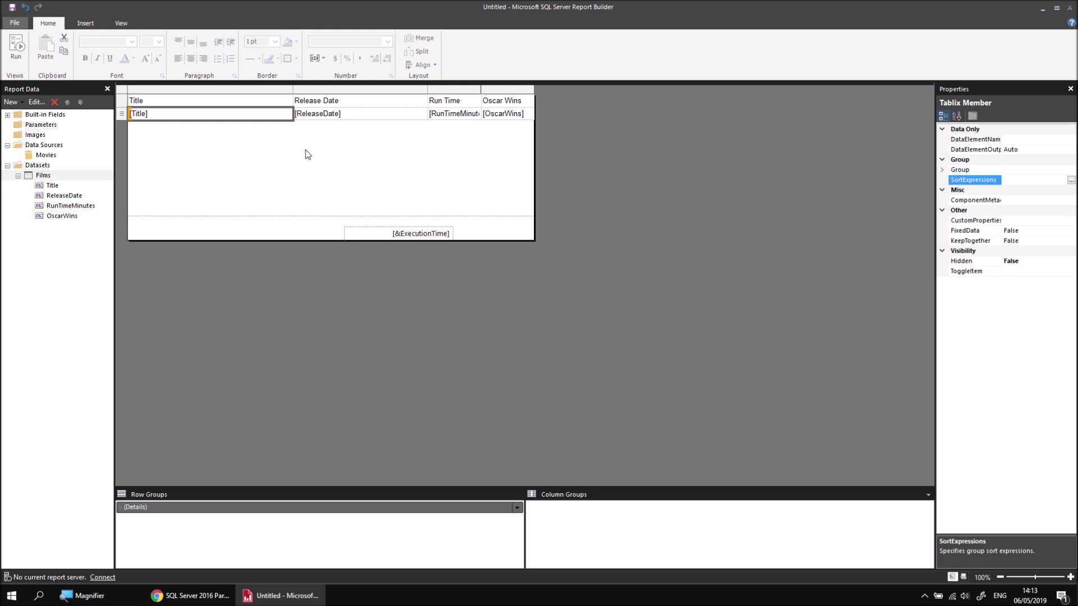
Remove the [OscarWins] Z to A sort from the Films table's sort expressions.
drag(306, 148, 264, 108)
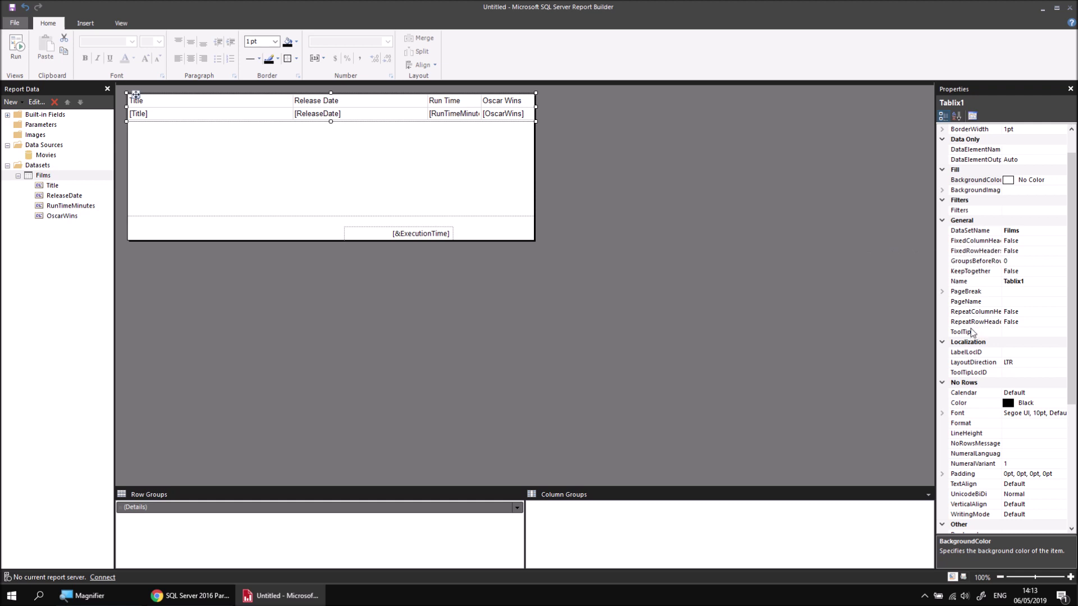
scroll(975, 335, down, 2)
scroll(975, 334, down, 4)
click(984, 393)
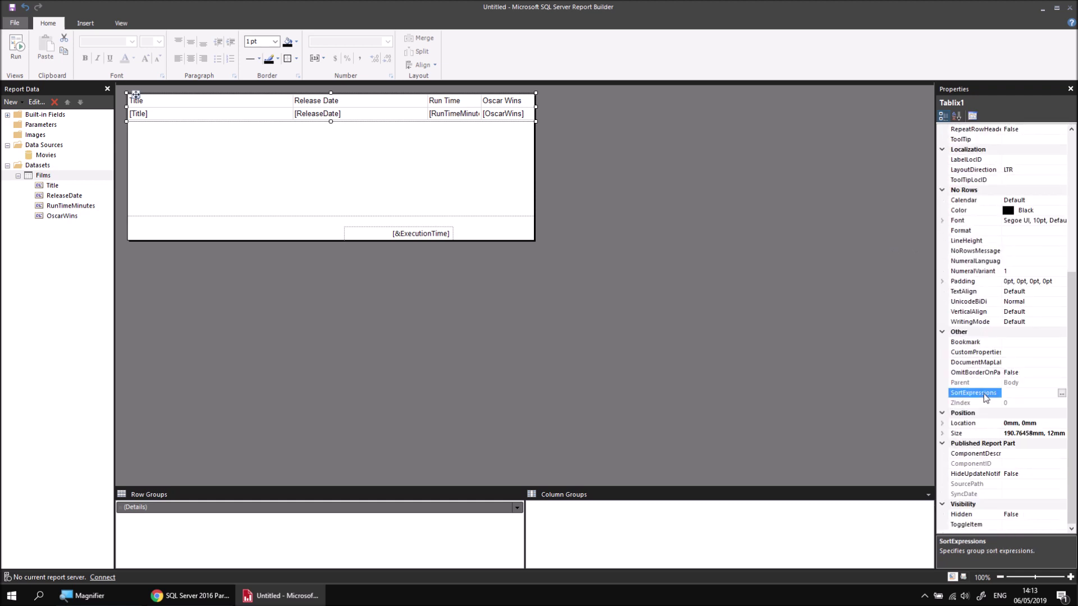
click(1061, 393)
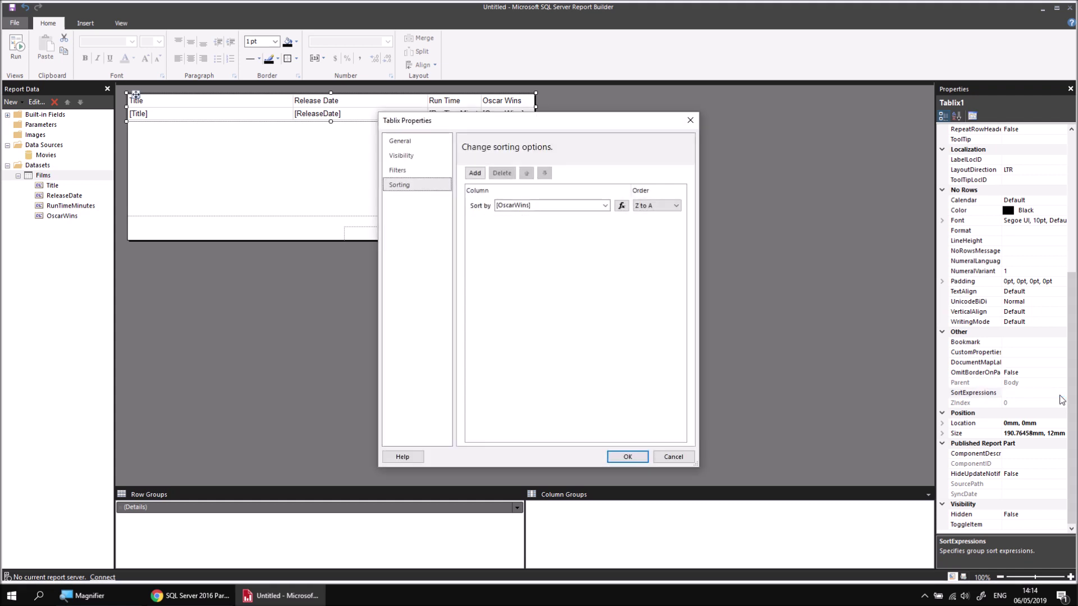
click(480, 205)
click(502, 174)
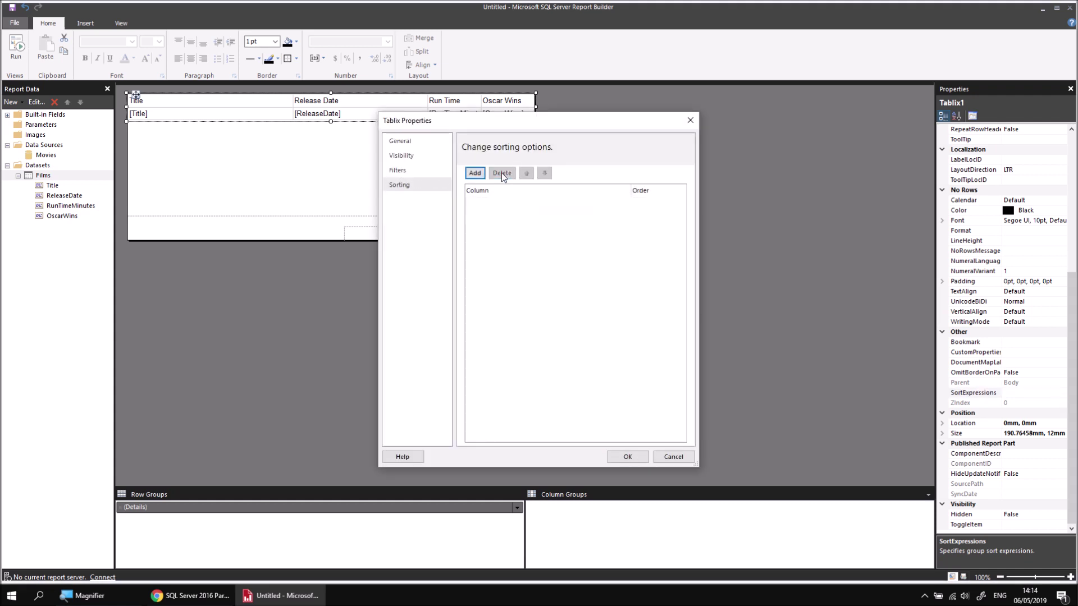
click(629, 457)
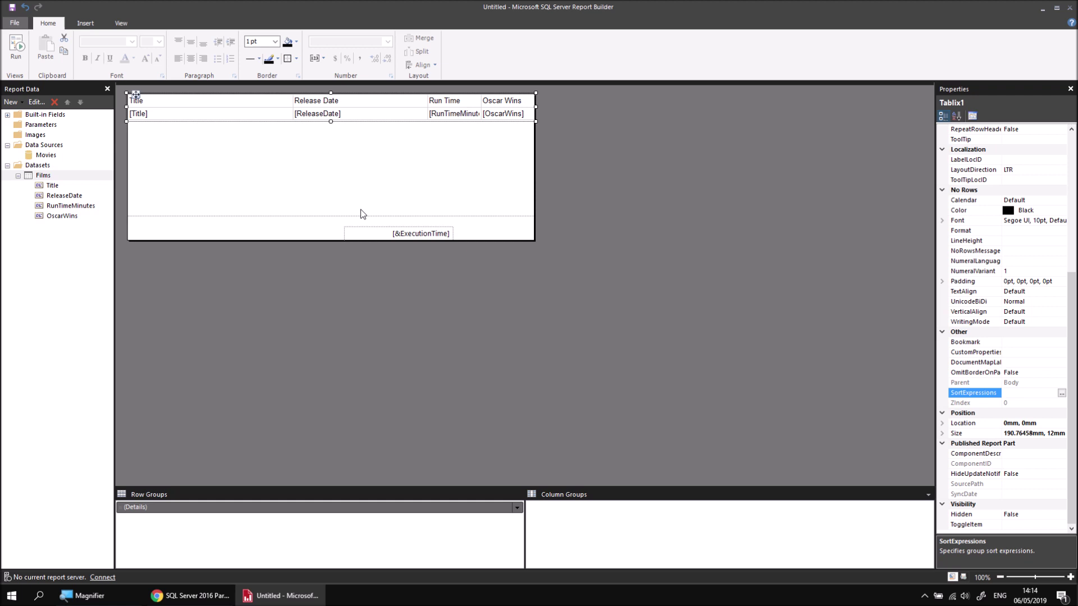
Run the report to preview the unsorted films, starting with 10 and 101 Dalmatians.
click(16, 55)
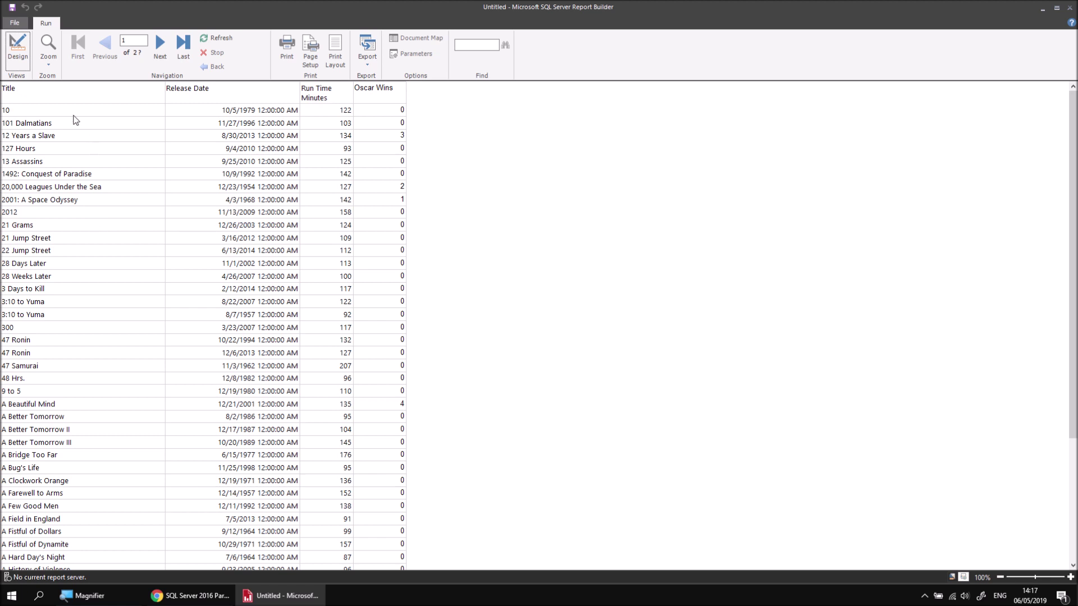
In Design view, enable interactive sorting on the Title header text box, sorting by [Title].
click(17, 49)
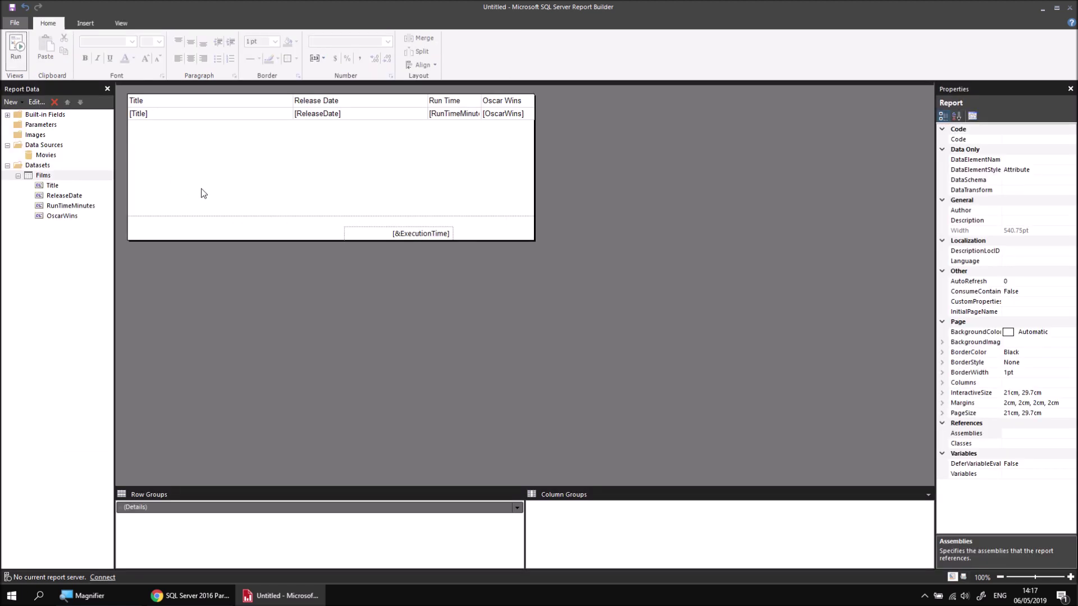
click(224, 105)
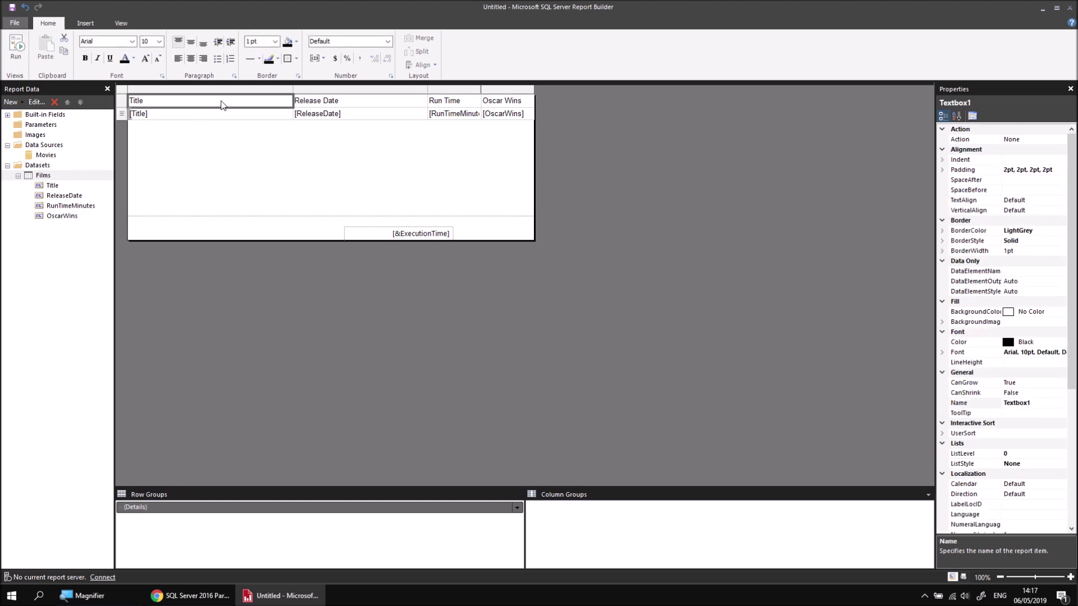
right_click(180, 103)
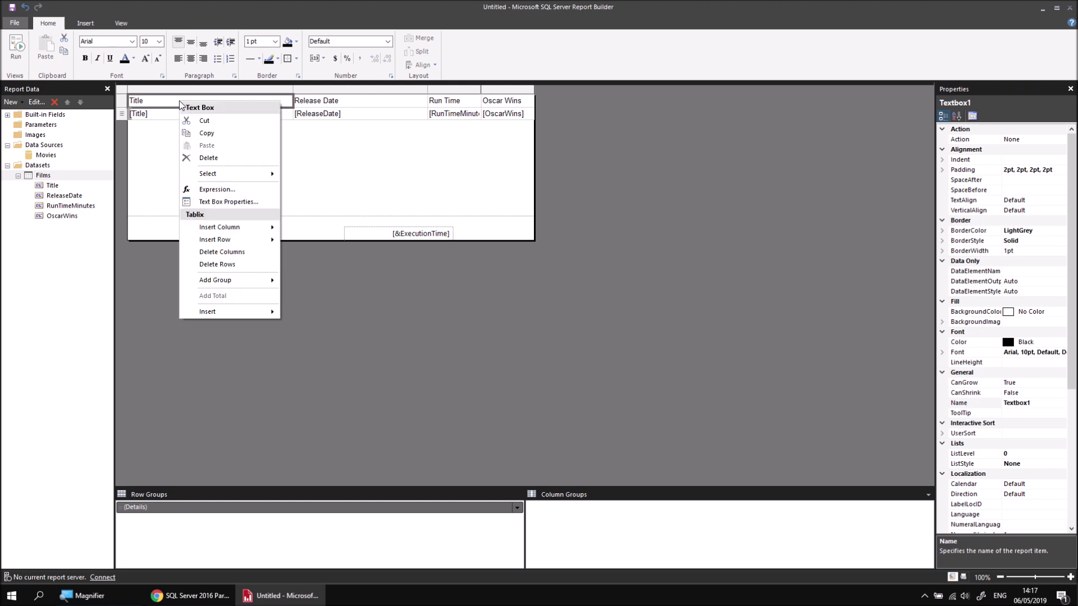
click(219, 204)
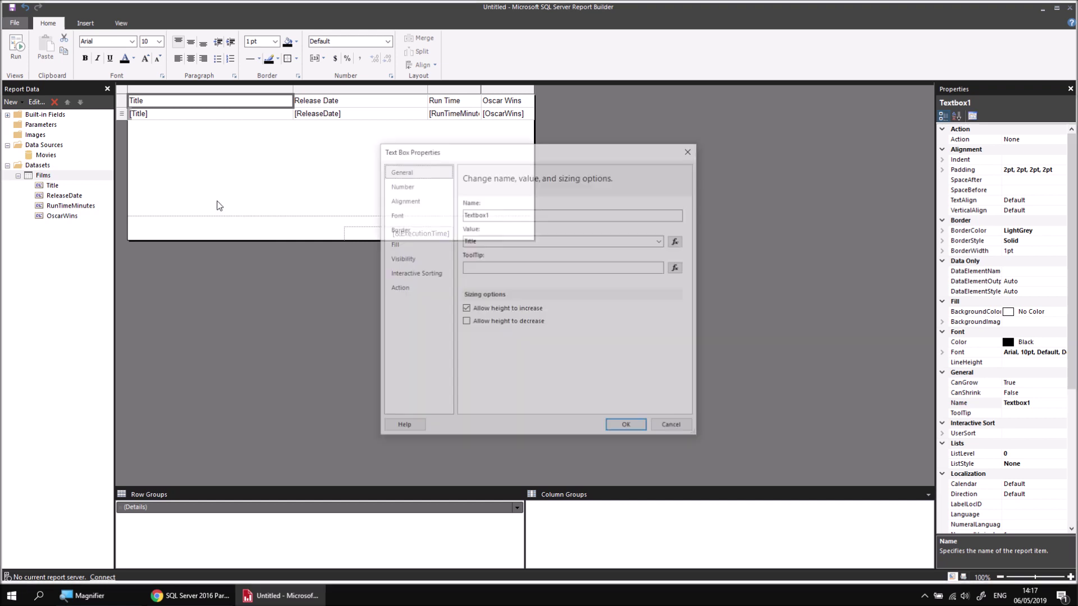
click(429, 277)
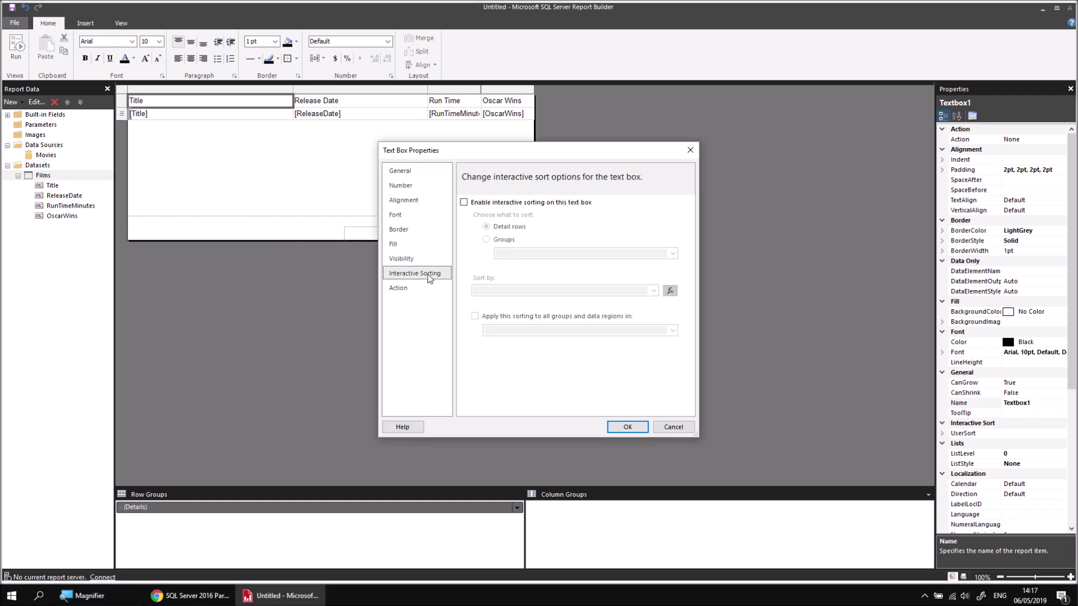
click(465, 203)
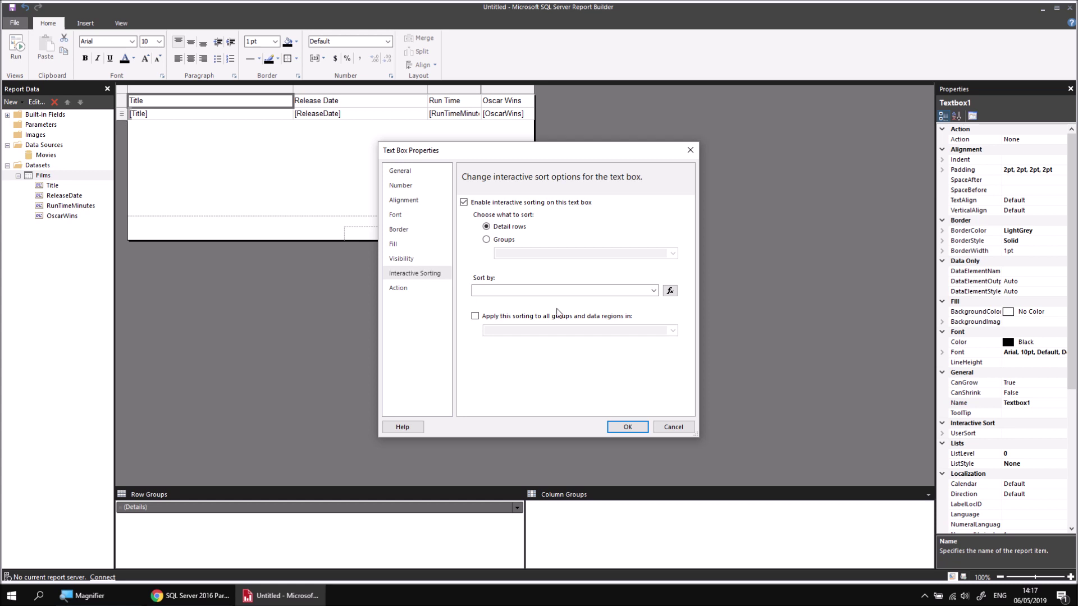
click(654, 291)
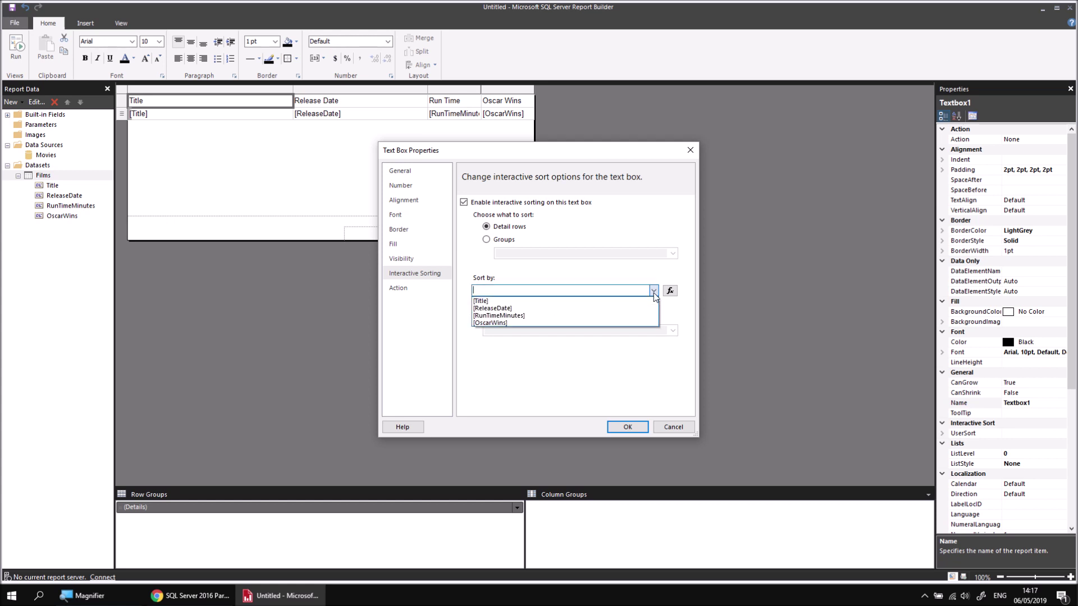
click(493, 303)
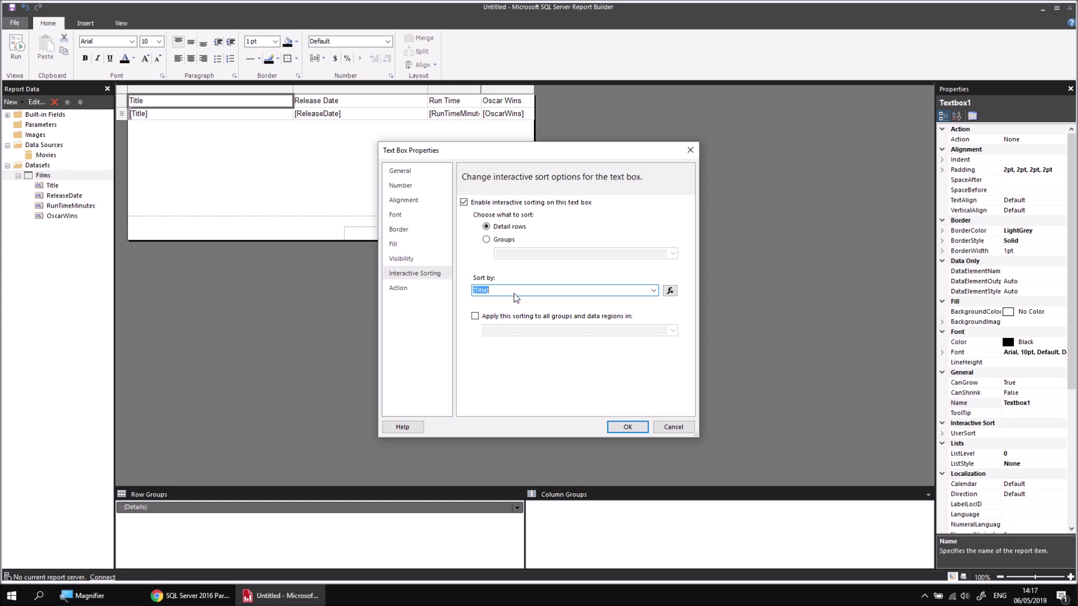
click(653, 291)
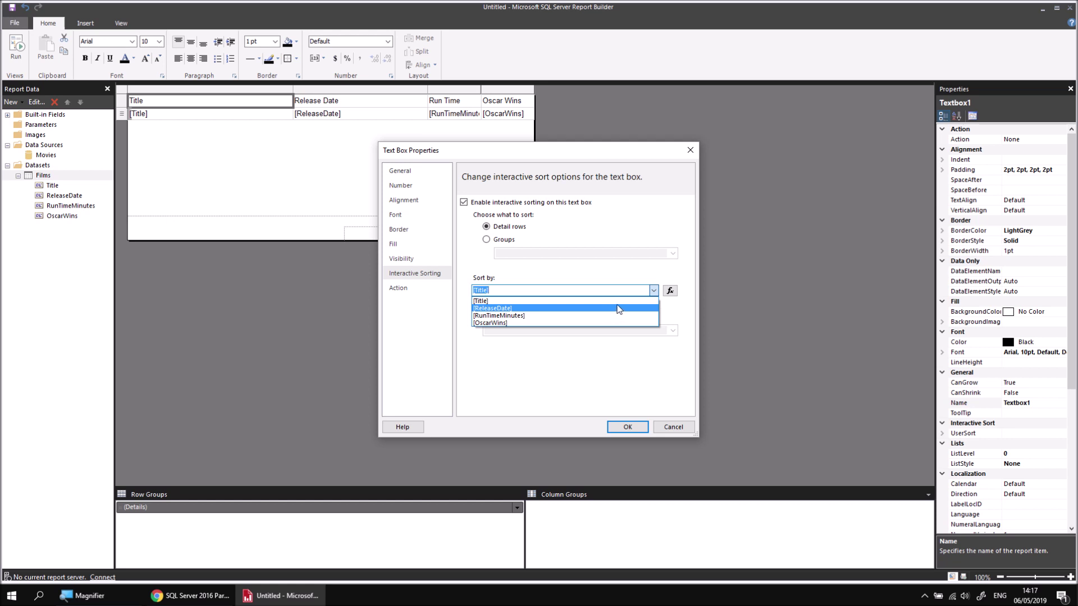
click(643, 290)
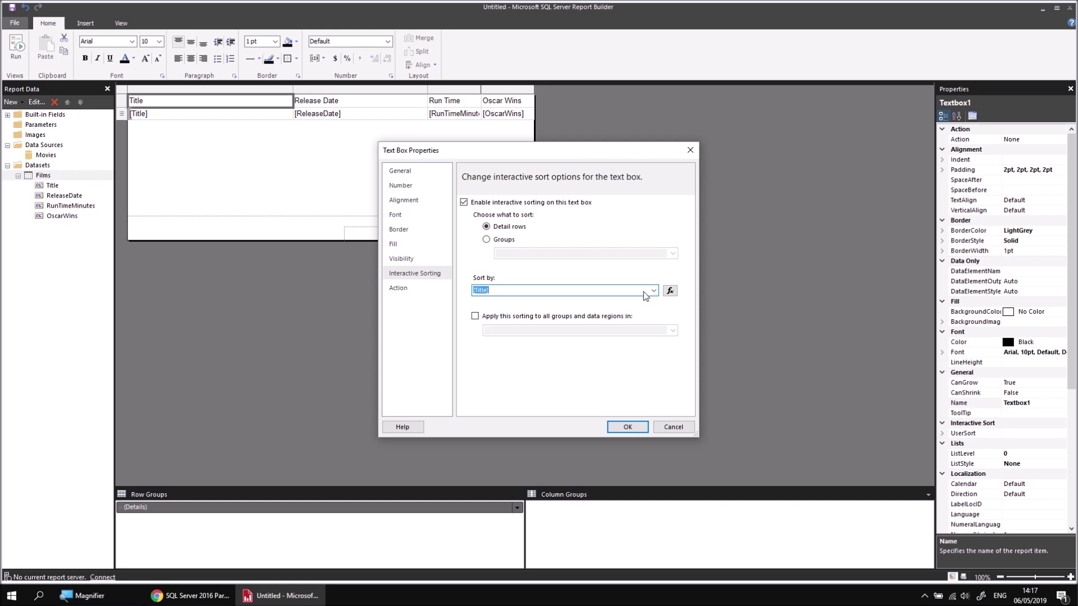
click(627, 427)
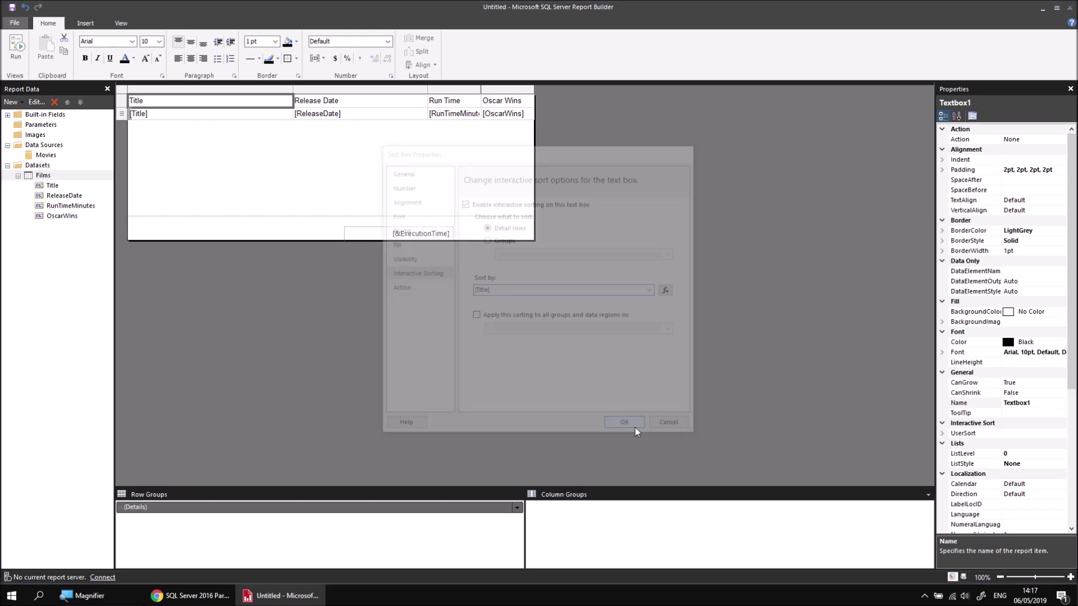
Preview the report, toggle the Title sort between Z–A and A–Z, then return to Design.
click(20, 54)
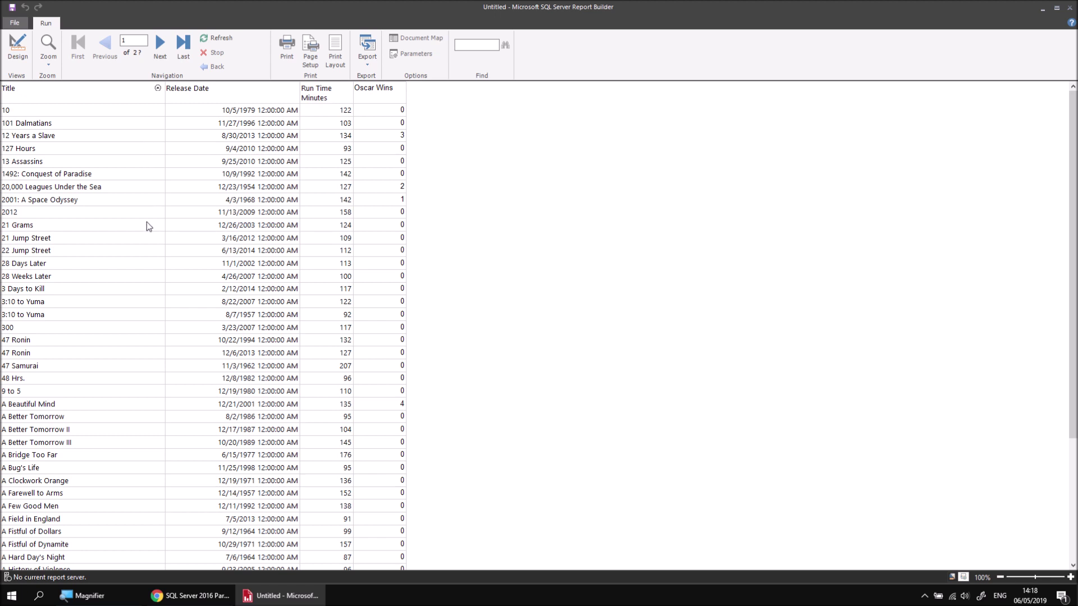
click(158, 89)
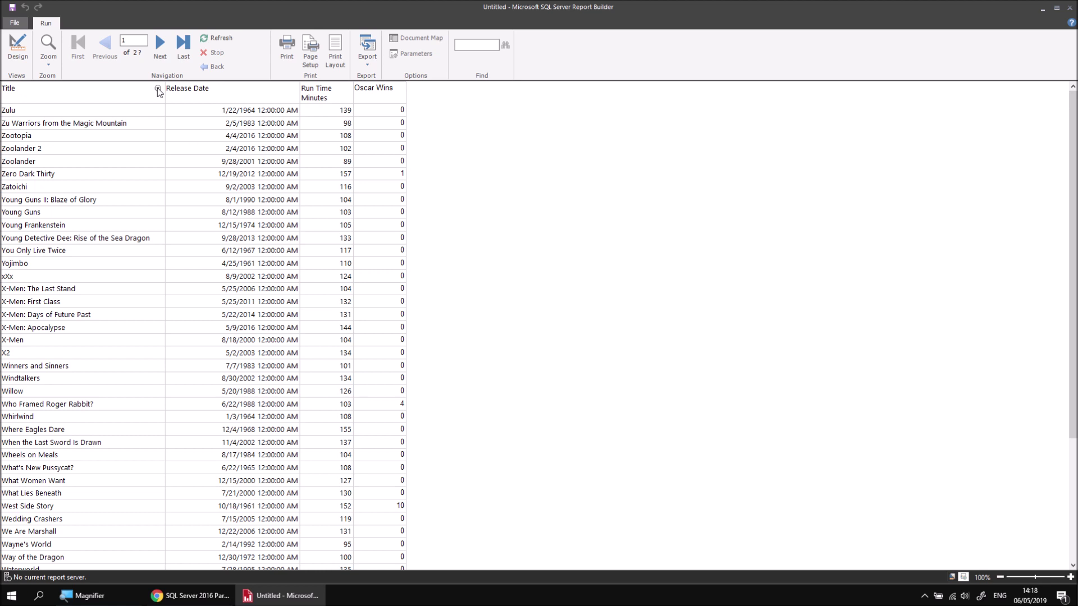
click(158, 89)
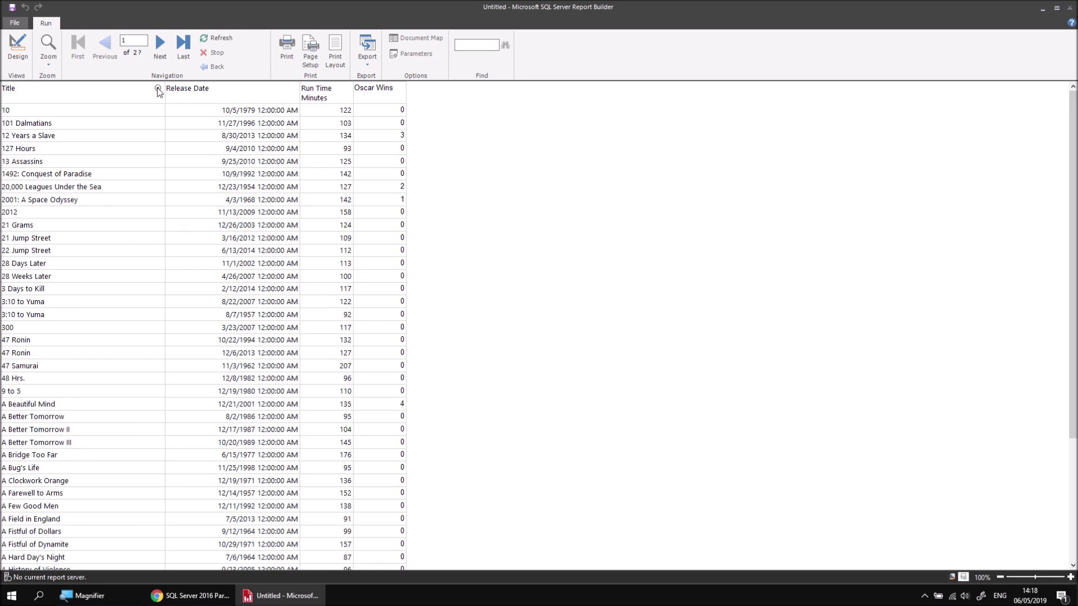
click(157, 88)
click(158, 89)
click(17, 46)
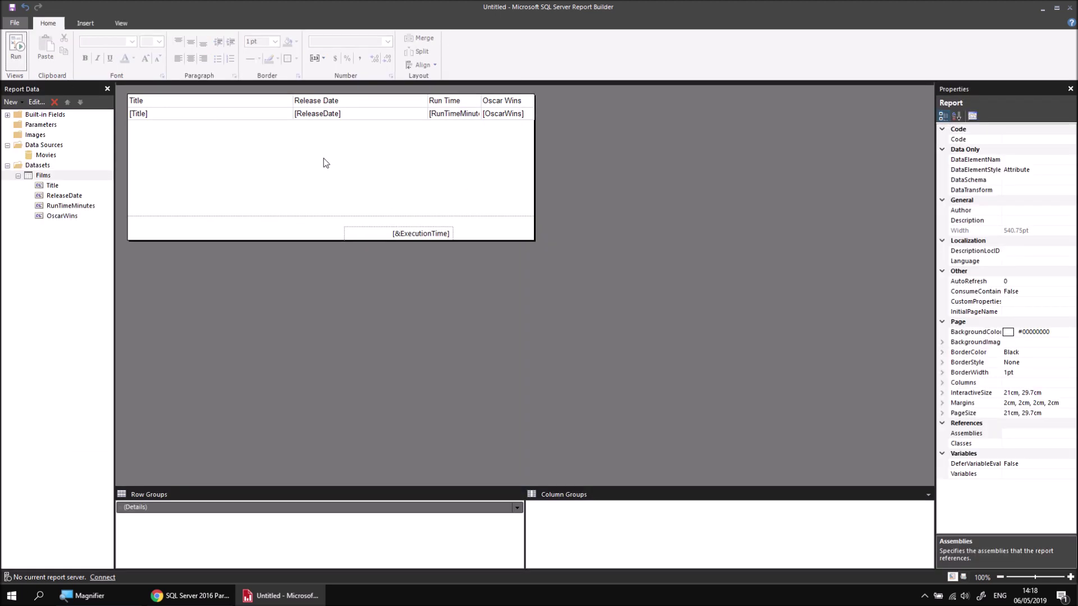
Enable interactive sorting on the Release Date header text box, sorting by [ReleaseDate].
click(365, 106)
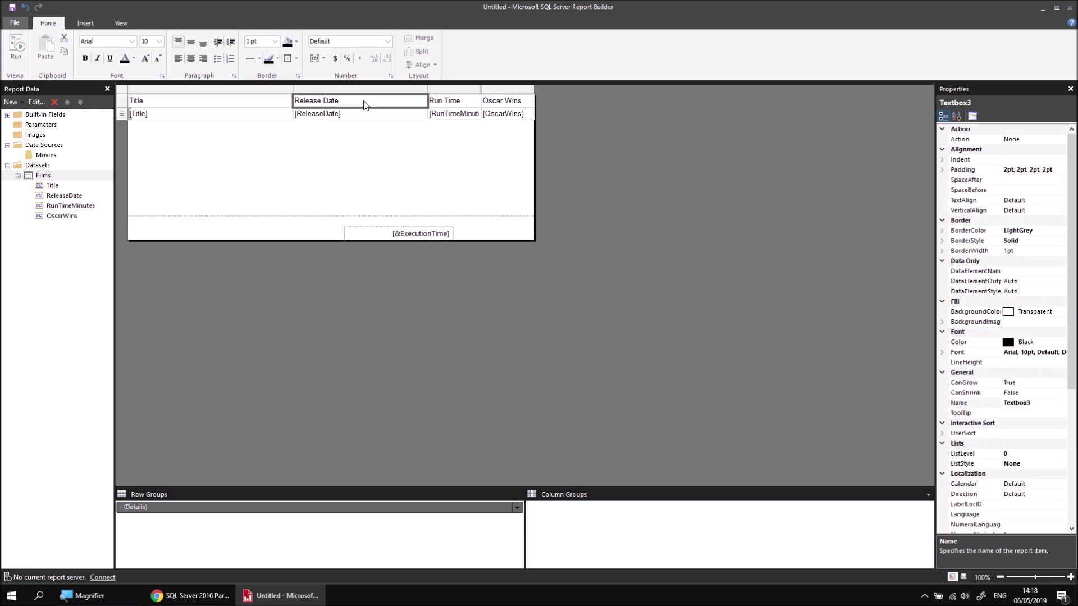
right_click(366, 106)
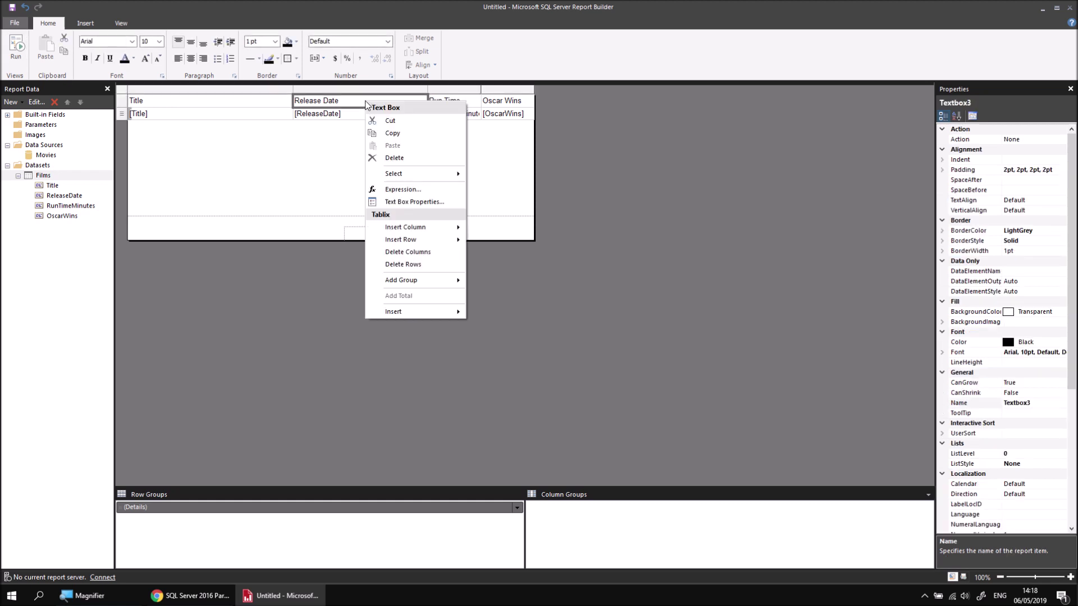
click(412, 204)
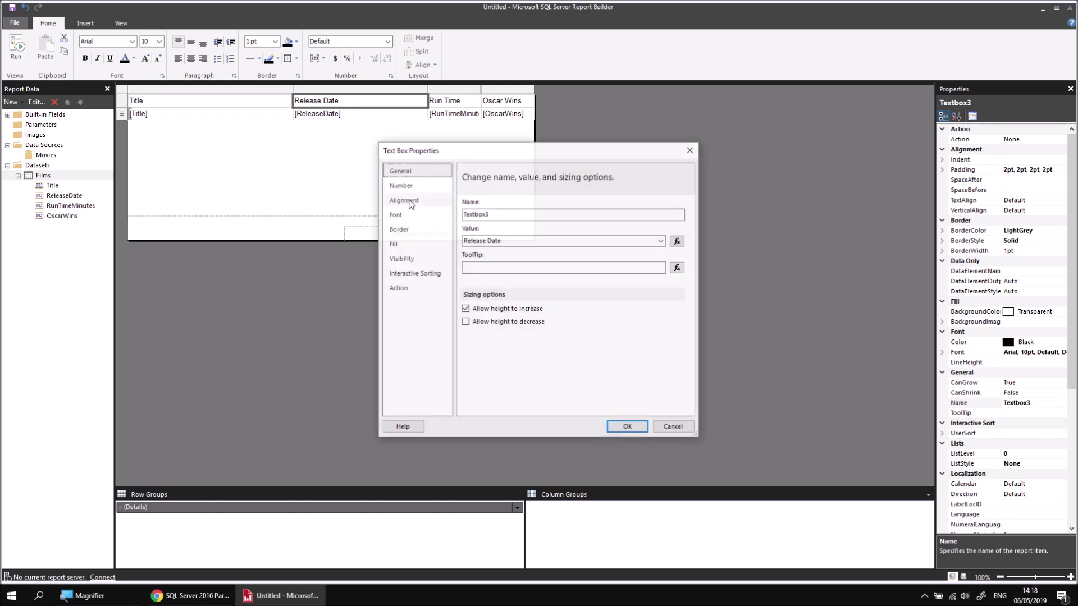
click(427, 275)
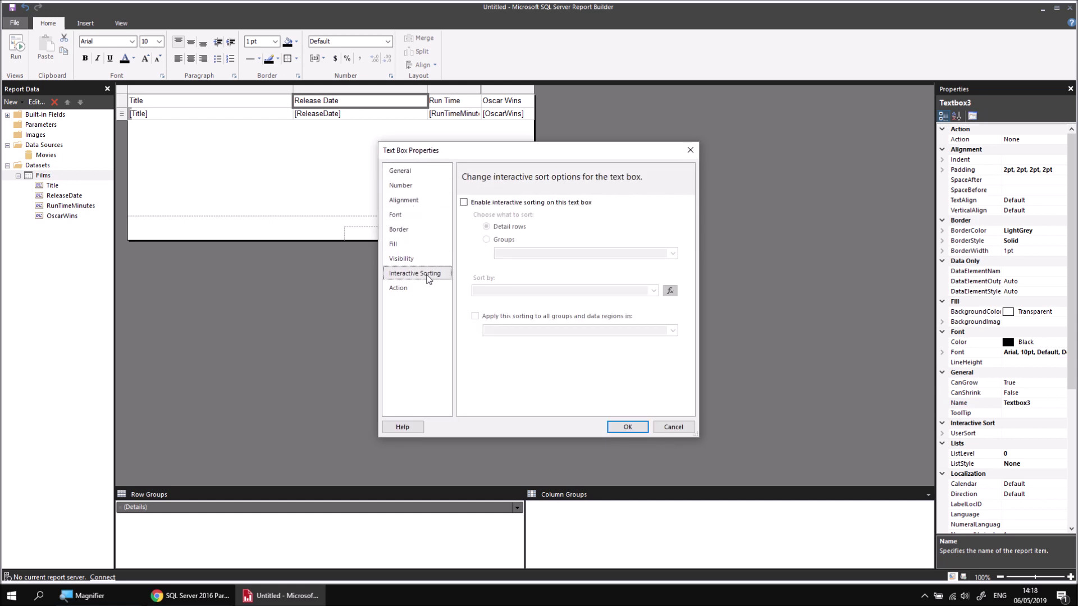
click(464, 203)
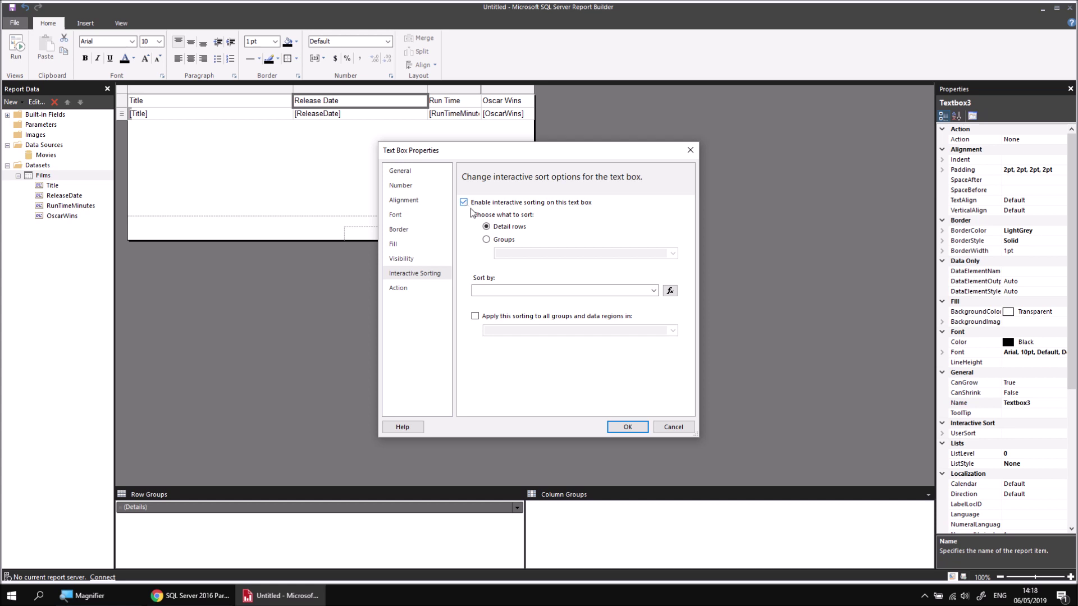
click(653, 290)
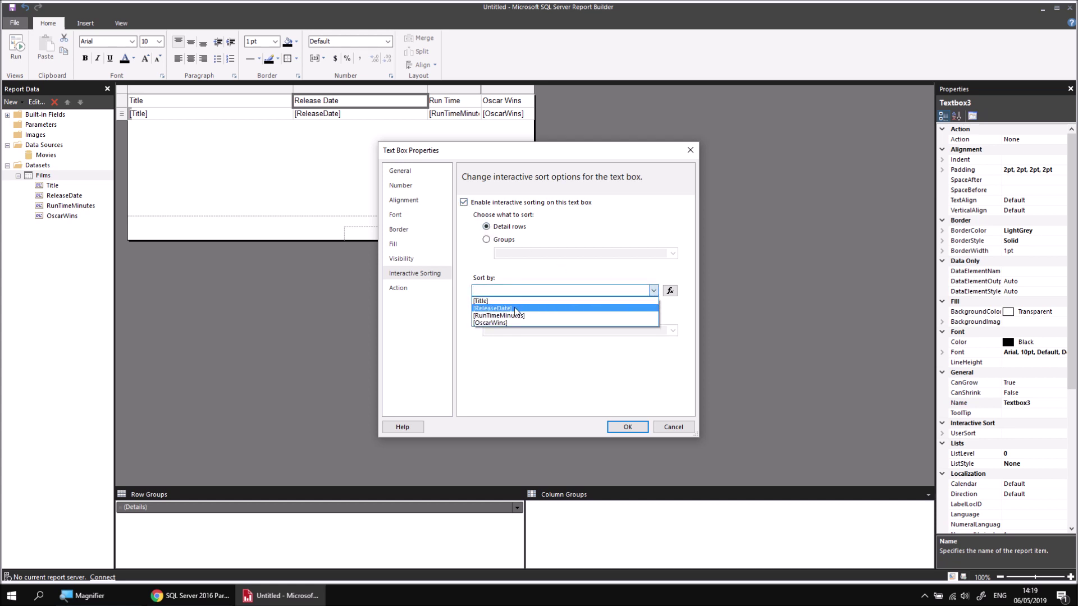
click(515, 309)
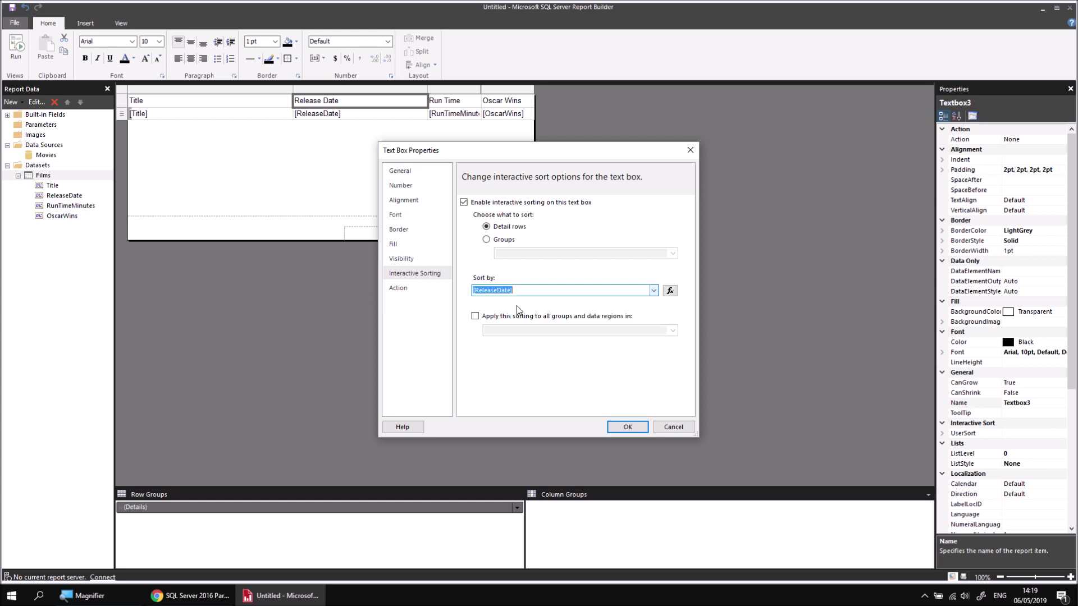
click(627, 428)
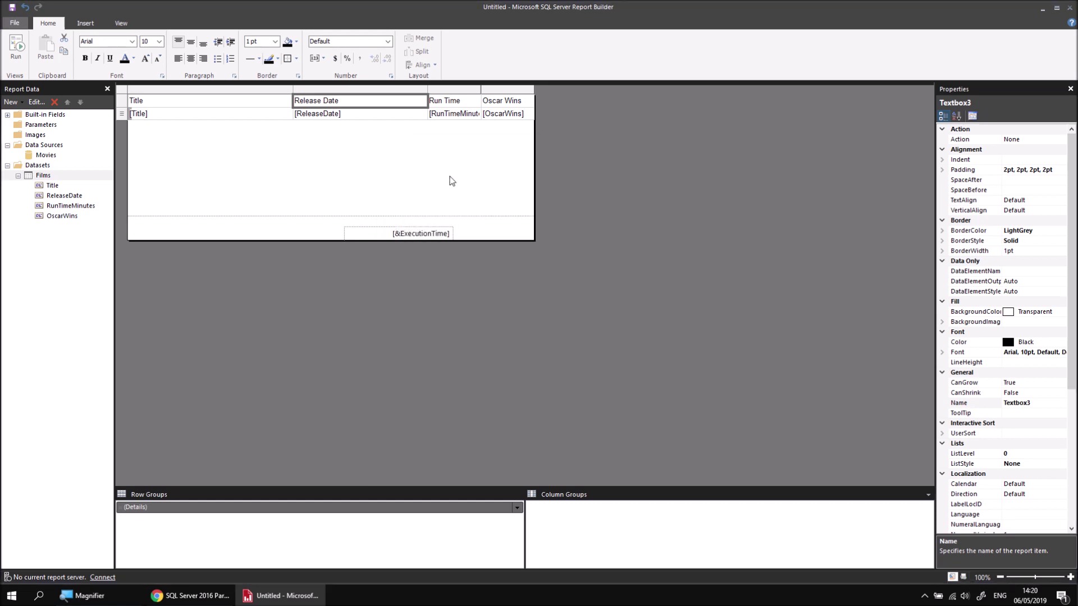
Enable interactive sorting on the Run Time header, sorting by [RunTimeMinutes].
click(470, 105)
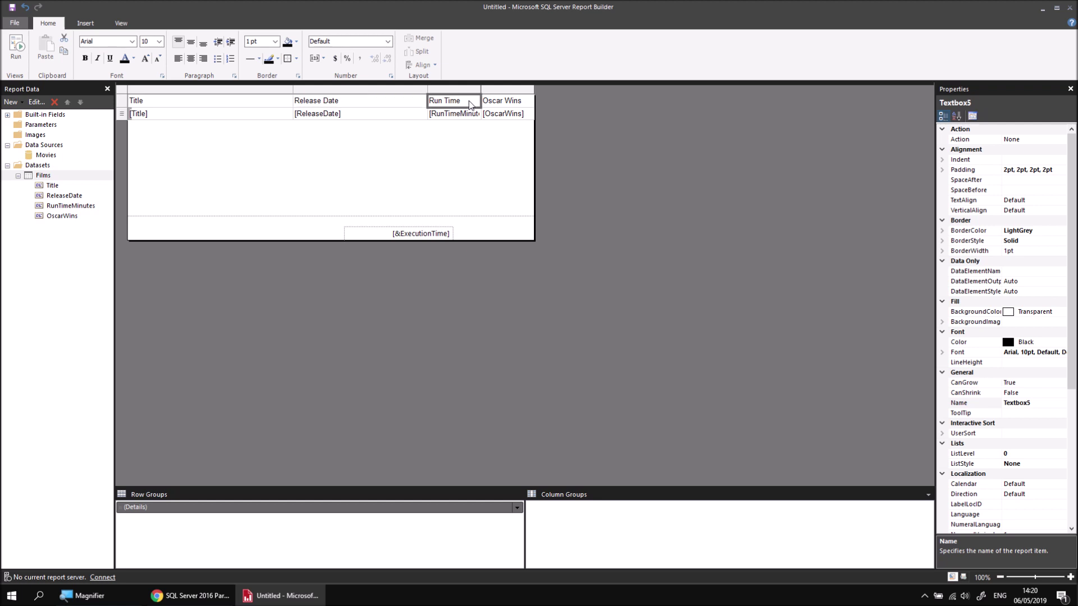
right_click(470, 104)
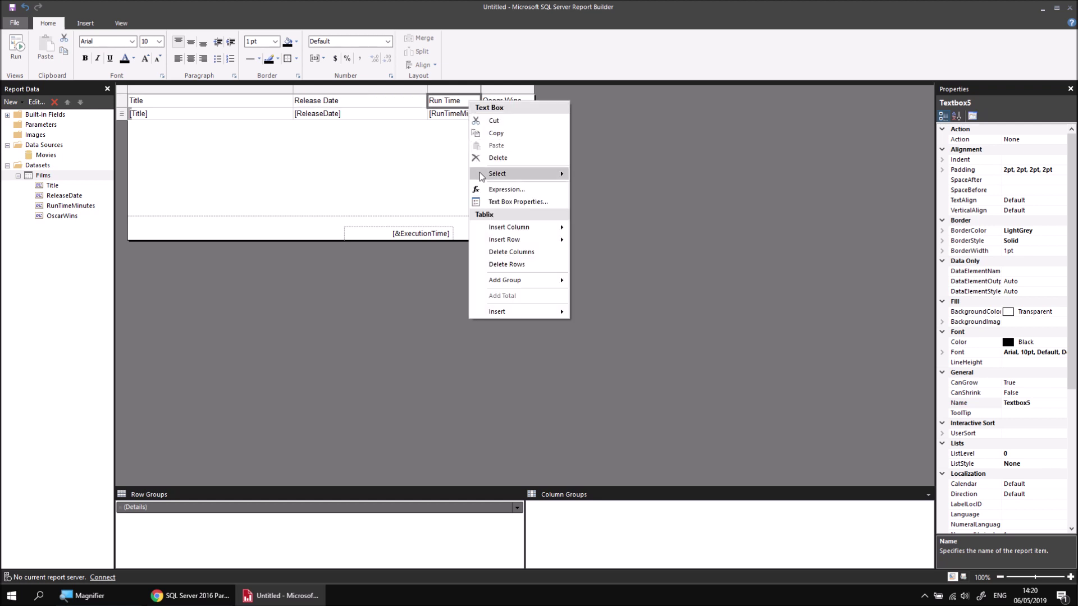
click(496, 201)
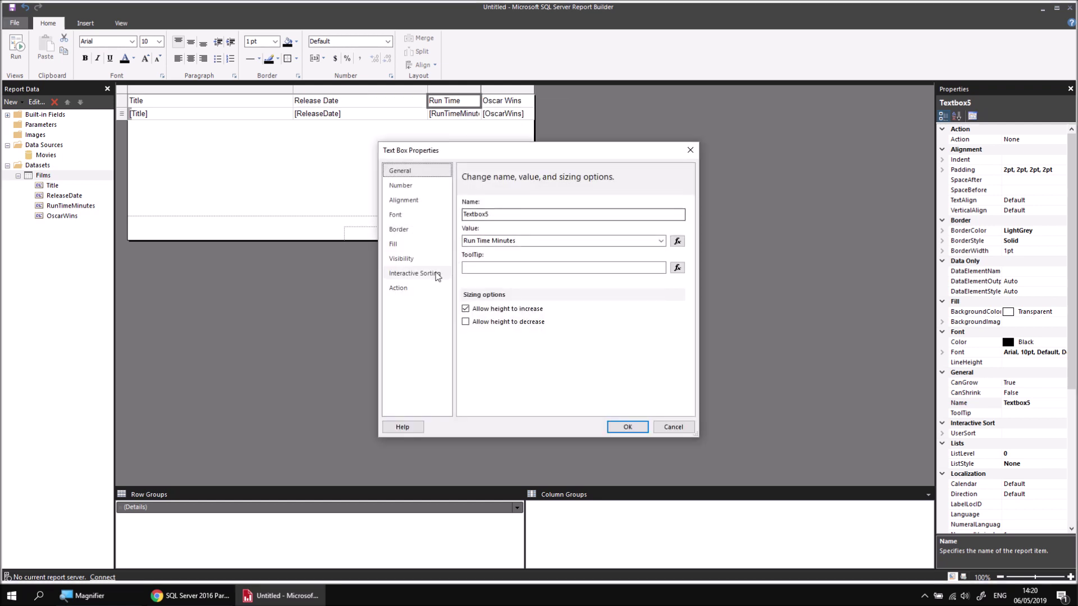
click(415, 273)
click(464, 203)
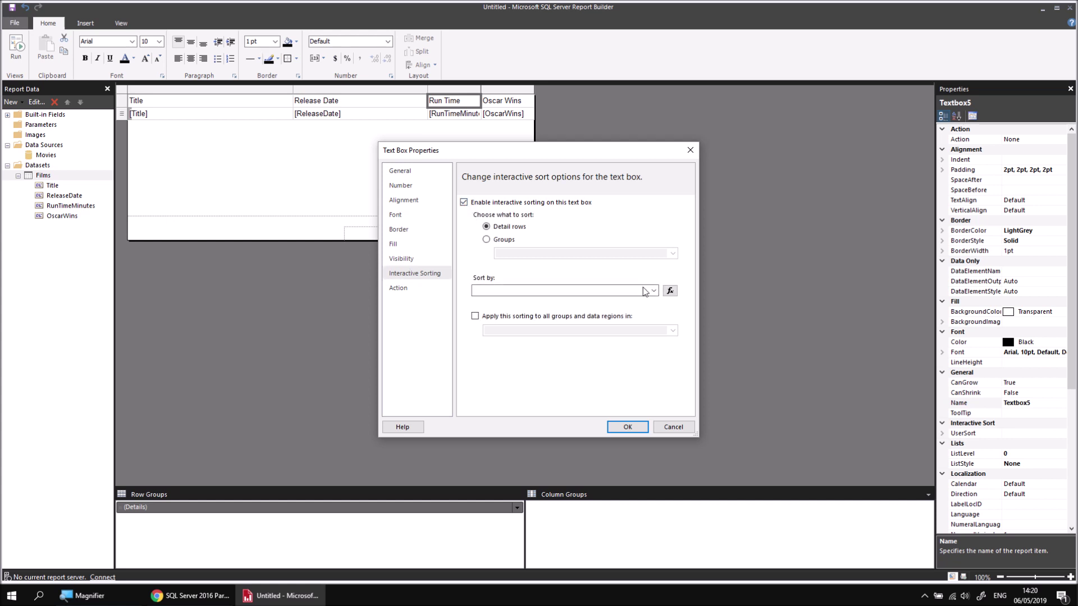
click(654, 290)
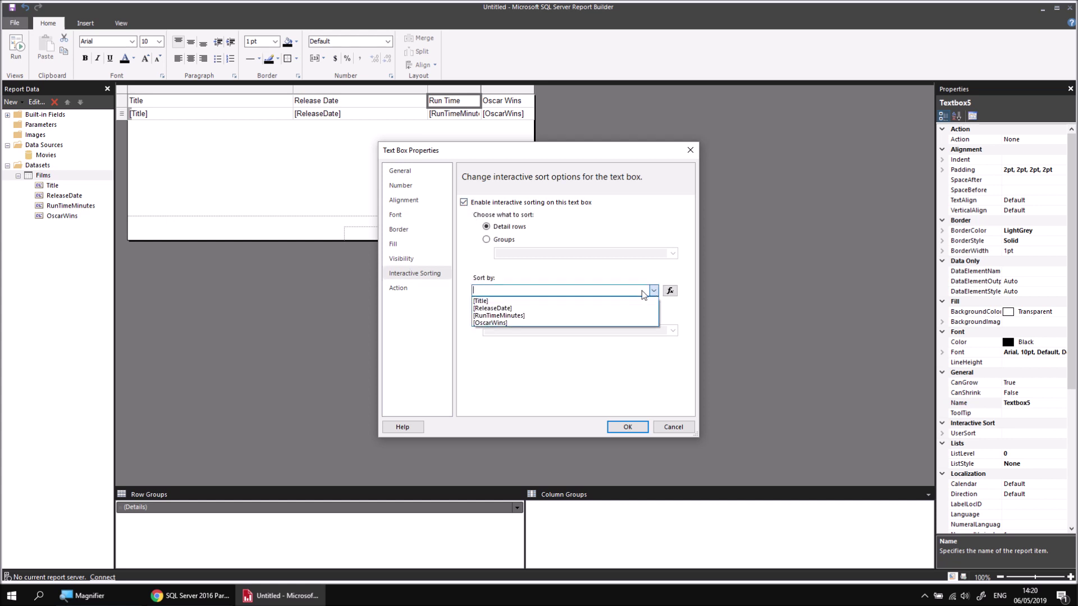
click(524, 315)
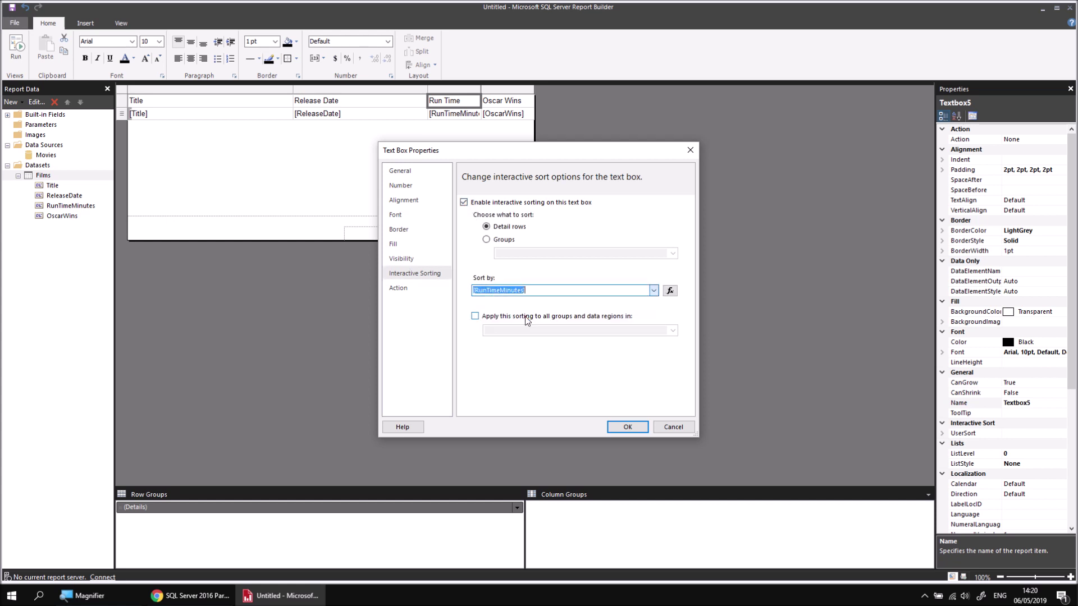
click(627, 426)
Enable interactive sorting on the Oscar Wins header, sorting by [OscarWins].
right_click(528, 107)
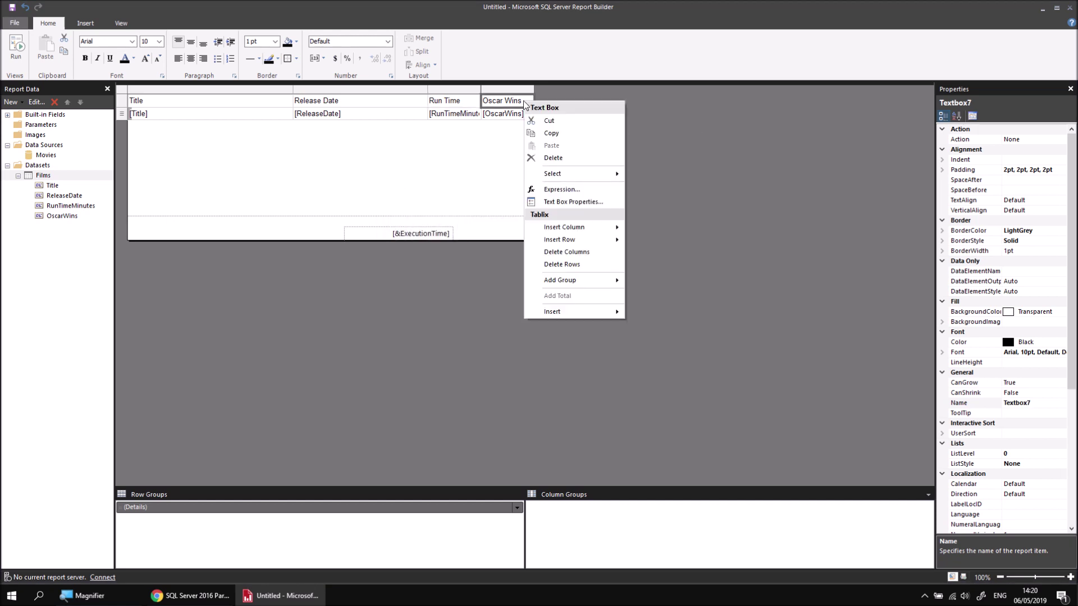
click(565, 203)
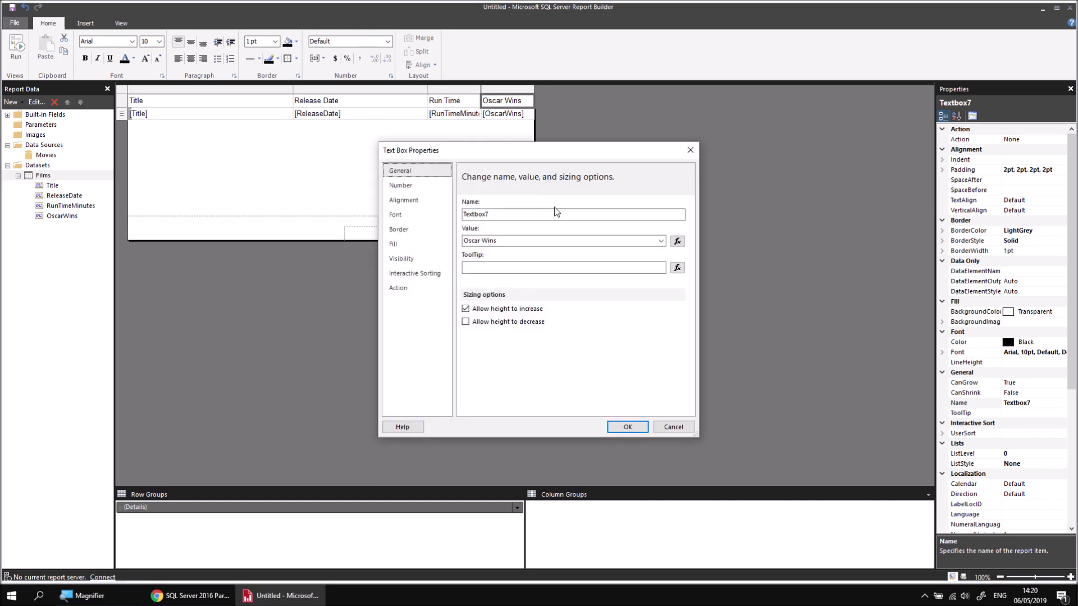
click(422, 274)
click(463, 202)
click(654, 291)
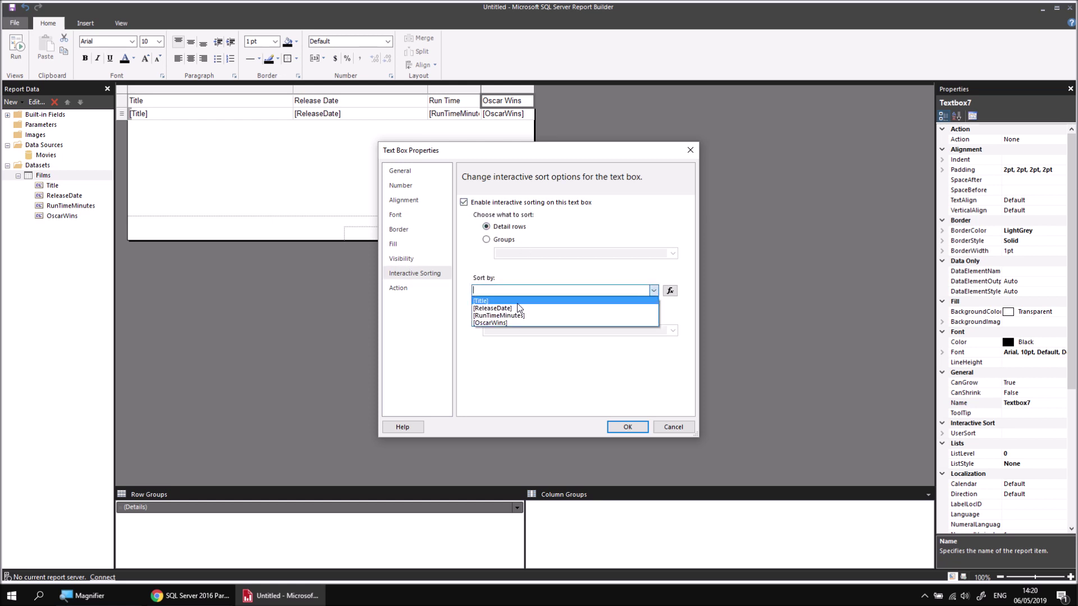
click(510, 322)
click(633, 427)
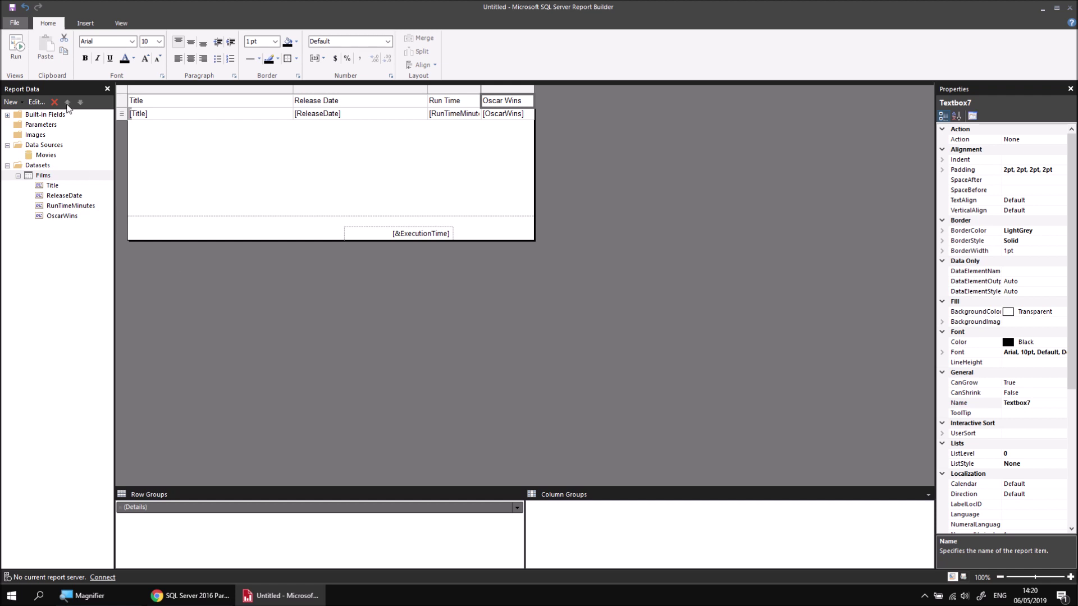
Preview and test Release Date, Run Time and Oscar Wins sorts, ending with most Oscar wins first.
click(17, 48)
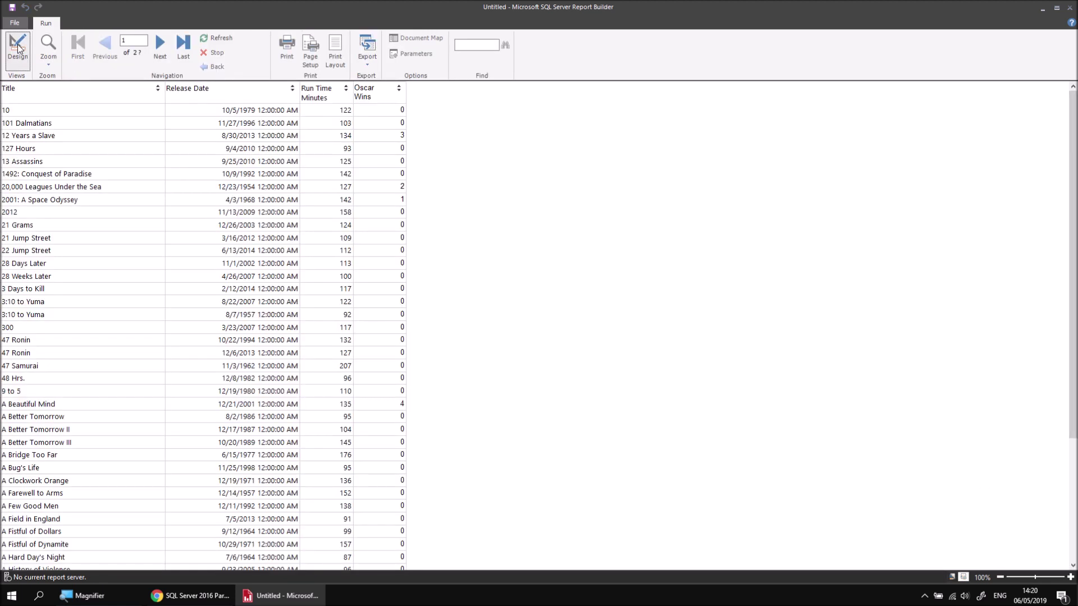
click(292, 89)
click(292, 90)
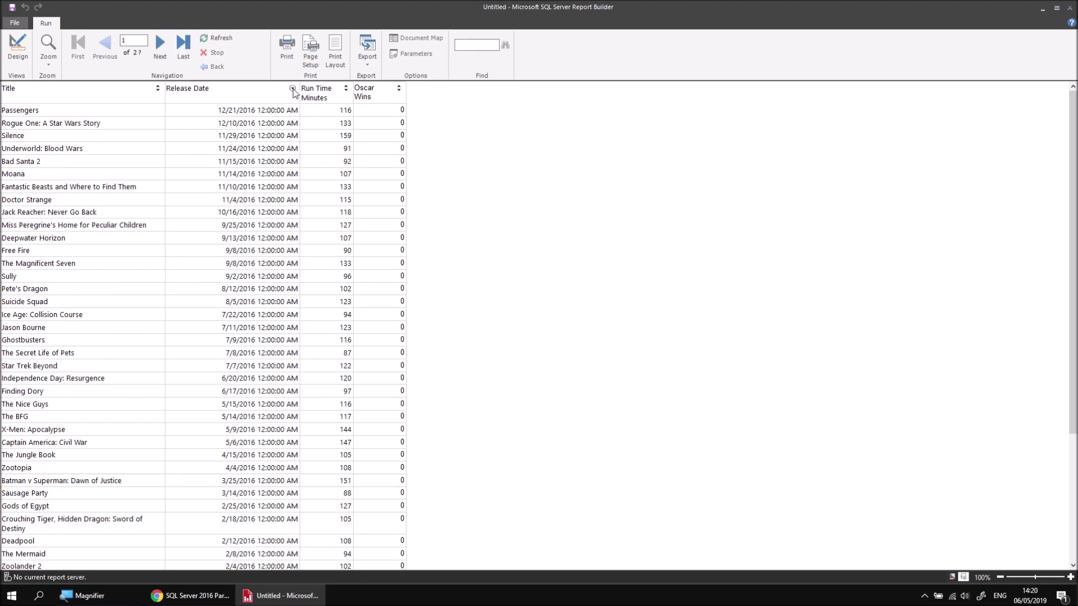
click(345, 88)
click(347, 90)
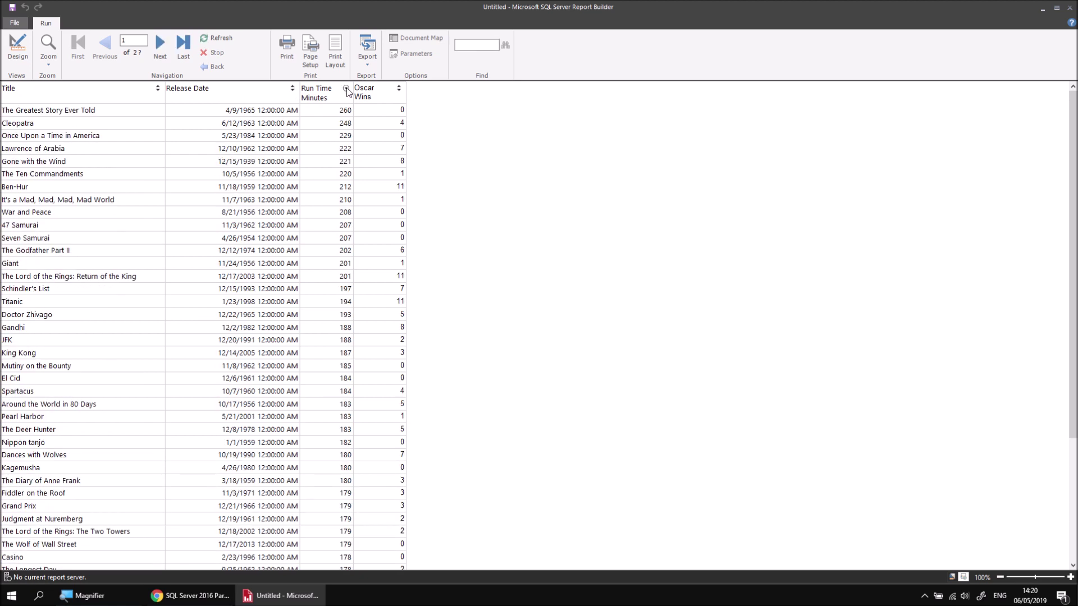
click(399, 89)
click(399, 89)
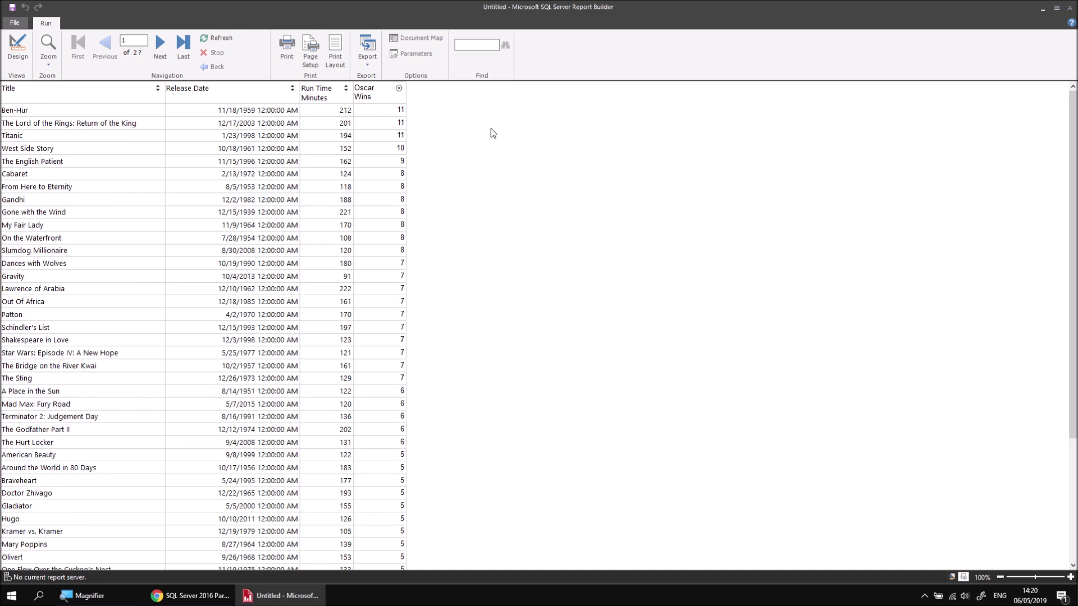